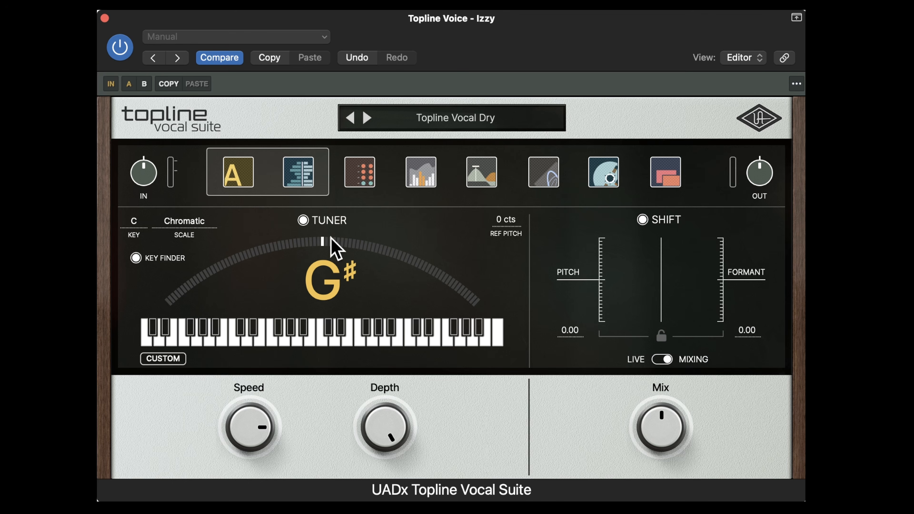
View the Analog, Dynamics and EQ modules and the Modulation, Delay and Reverb modules, and slightly adjust the input level.
{"action": "left_click", "coordinate": [392, 169]}
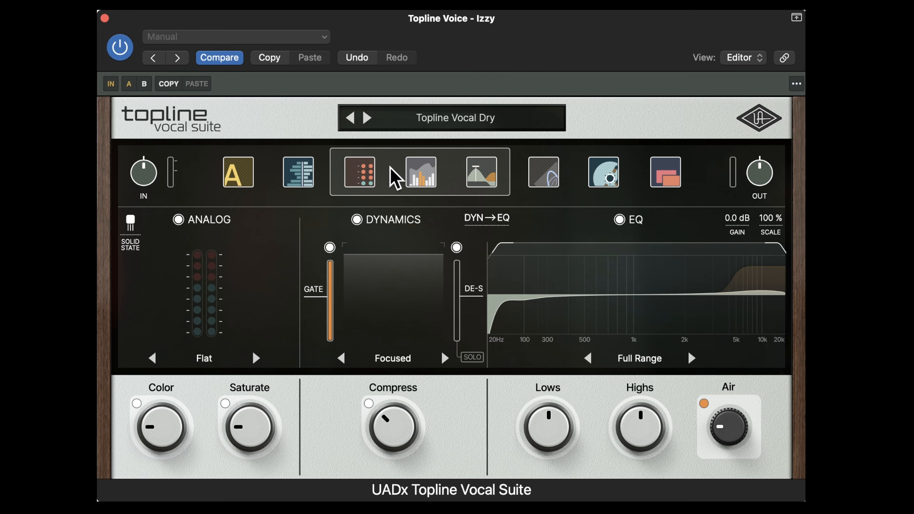
{"action": "left_click", "coordinate": [570, 176]}
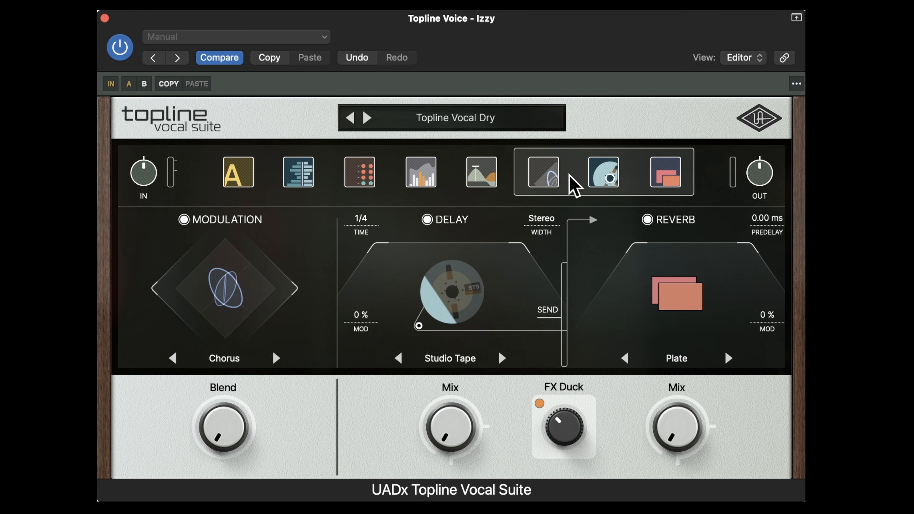
{"action": "left_click_drag", "start_coordinate": [144, 170], "coordinate": [145, 161]}
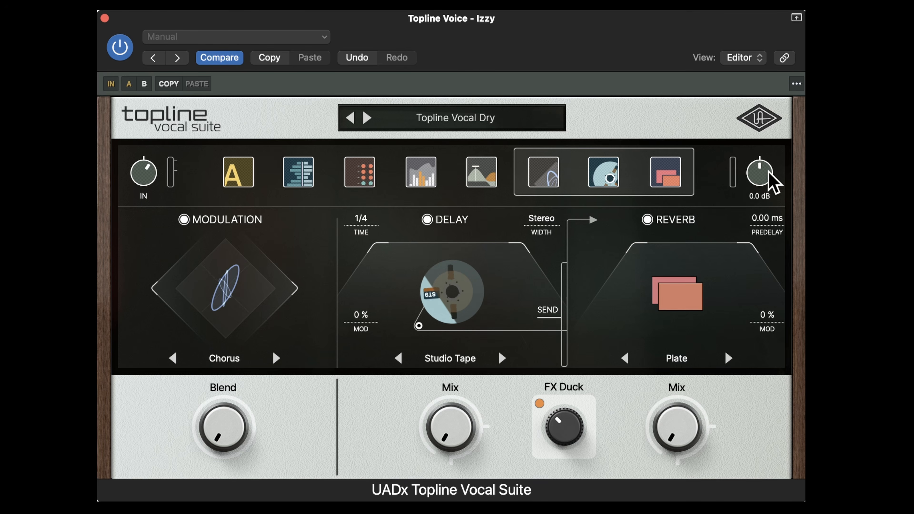
{"action": "left_click_drag", "start_coordinate": [147, 174], "coordinate": [145, 182]}
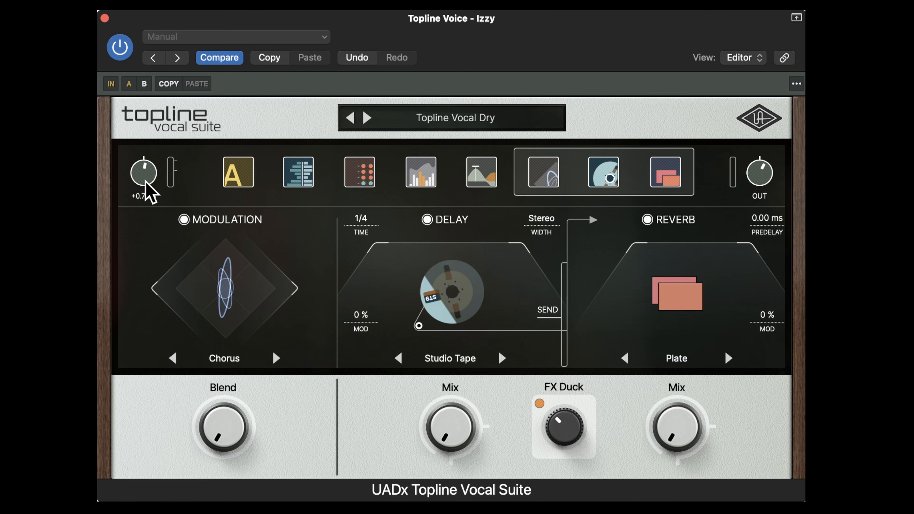
Return to the Tuner and Shift modules and turn the Shift module off.
{"action": "left_click", "coordinate": [252, 170]}
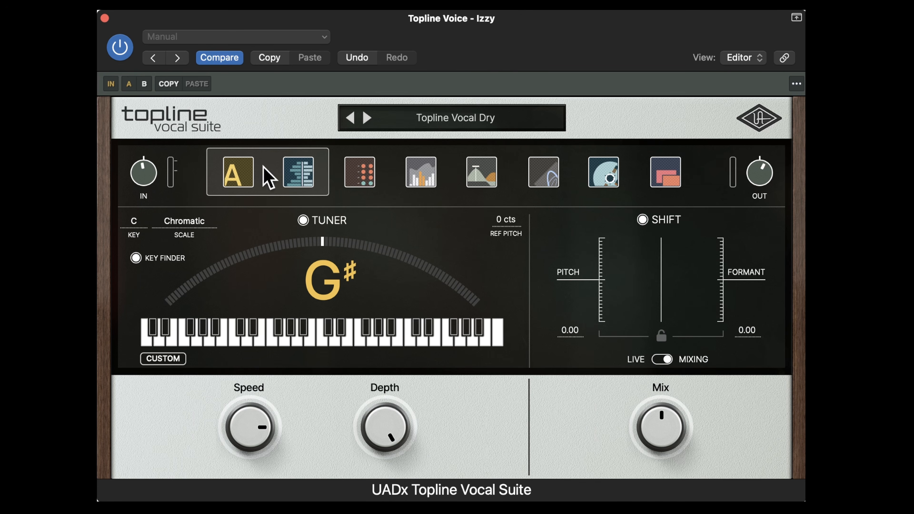
{"action": "left_click", "coordinate": [642, 220]}
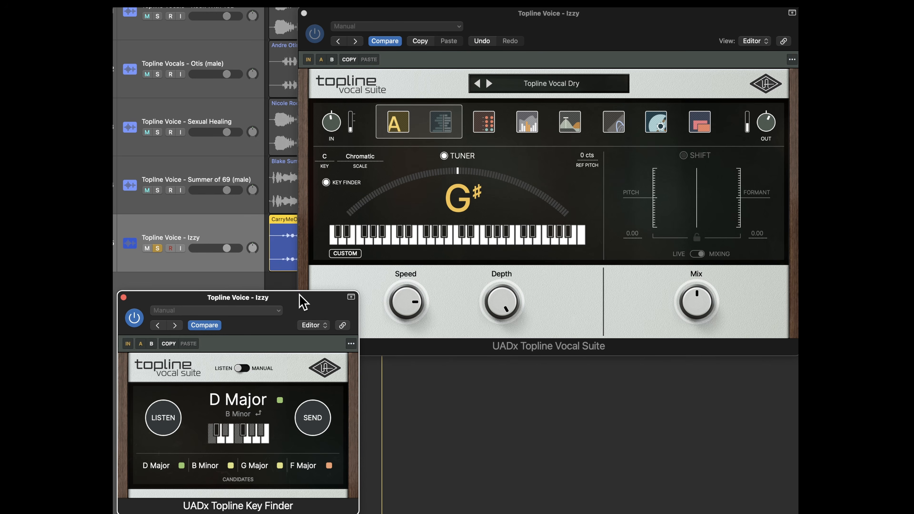
Have the Topline Key Finder listen to the vocal and apply the D Major key to the Tuner in the Vocal Suite.
{"action": "left_click_drag", "start_coordinate": [302, 300], "coordinate": [320, 276]}
{"action": "left_click", "coordinate": [183, 396]}
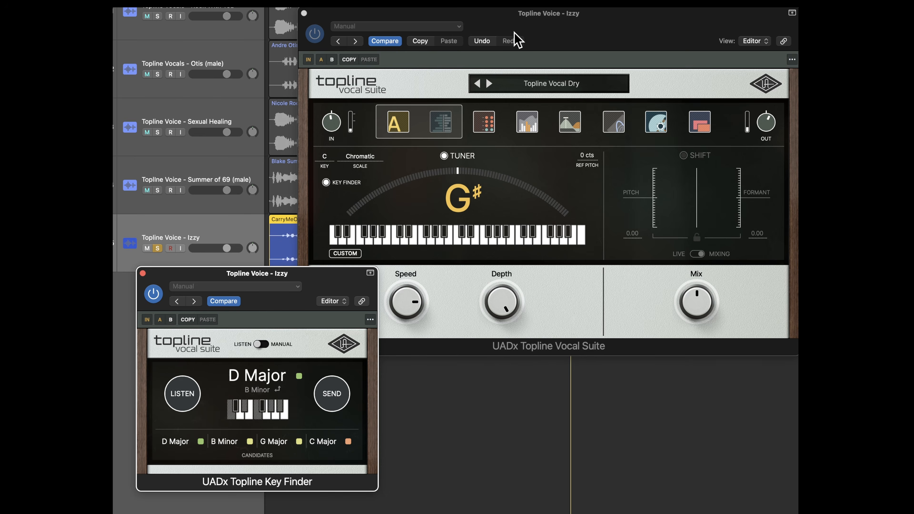
{"action": "left_click", "coordinate": [516, 23]}
{"action": "left_click", "coordinate": [331, 177]}
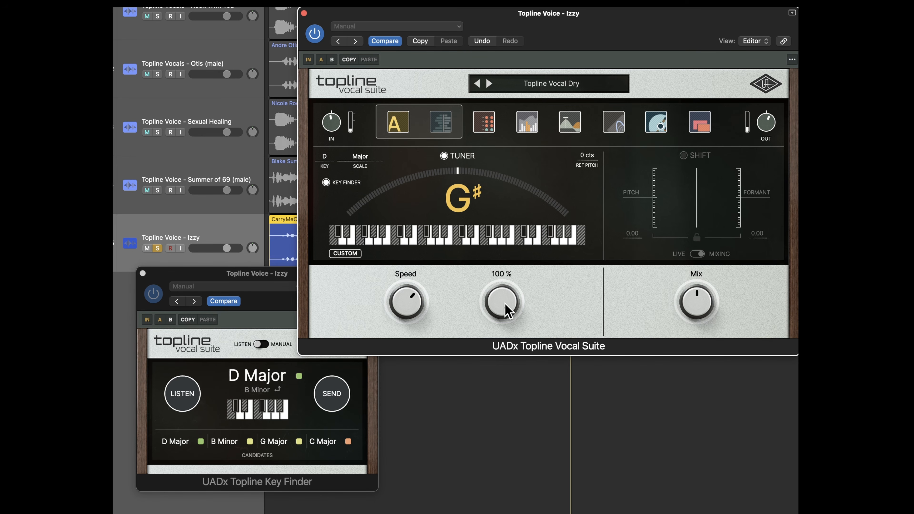
Reduce the Tuner's Depth from full correction to roughly the middle of its range.
{"action": "left_click_drag", "start_coordinate": [503, 329], "coordinate": [506, 335]}
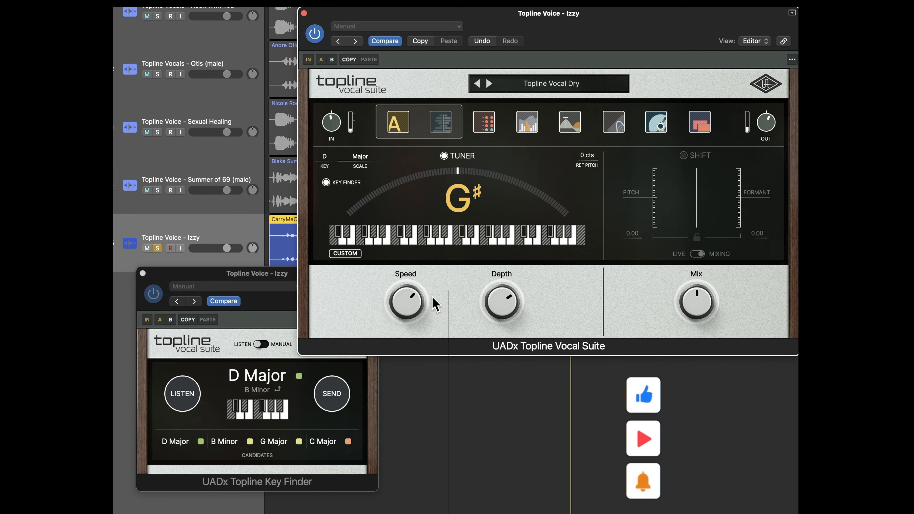
{"action": "mouse_move", "coordinate": [396, 290]}
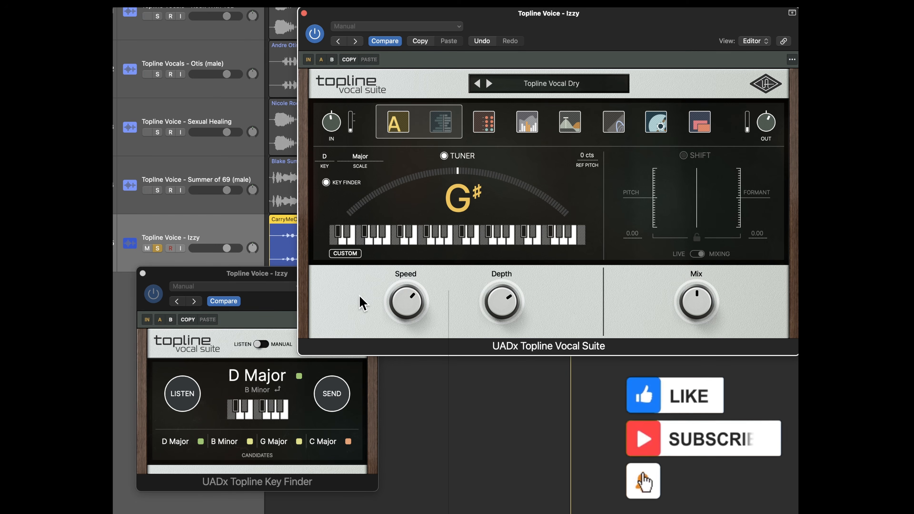
{"action": "mouse_move", "coordinate": [514, 305]}
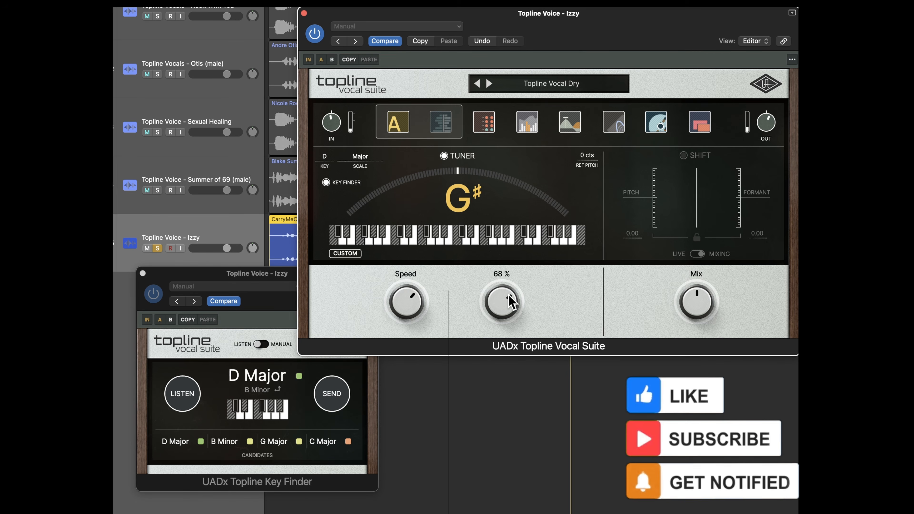
{"action": "left_click_drag", "start_coordinate": [508, 313], "coordinate": [508, 311]}
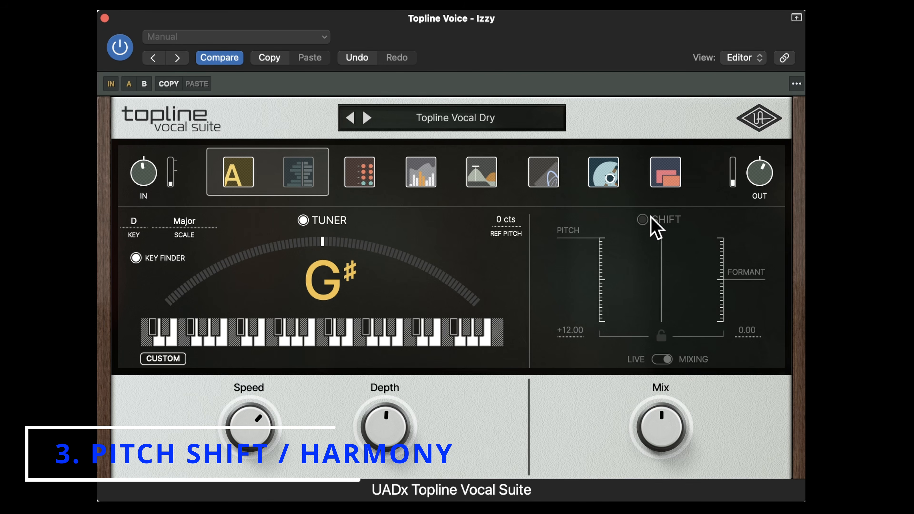
Turn the Shift module on and set its pitch to -3.00.
{"action": "left_click", "coordinate": [651, 218]}
{"action": "left_click_drag", "start_coordinate": [586, 239], "coordinate": [590, 288]}
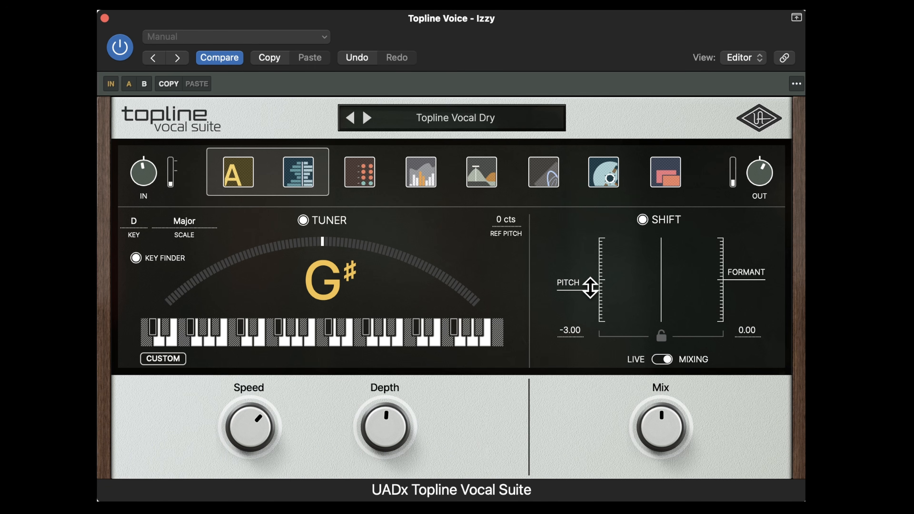
Sweep the Shift module's Mix up to 100 %, down to a low blend, and back up to 41 %.
{"action": "mouse_move", "coordinate": [688, 406]}
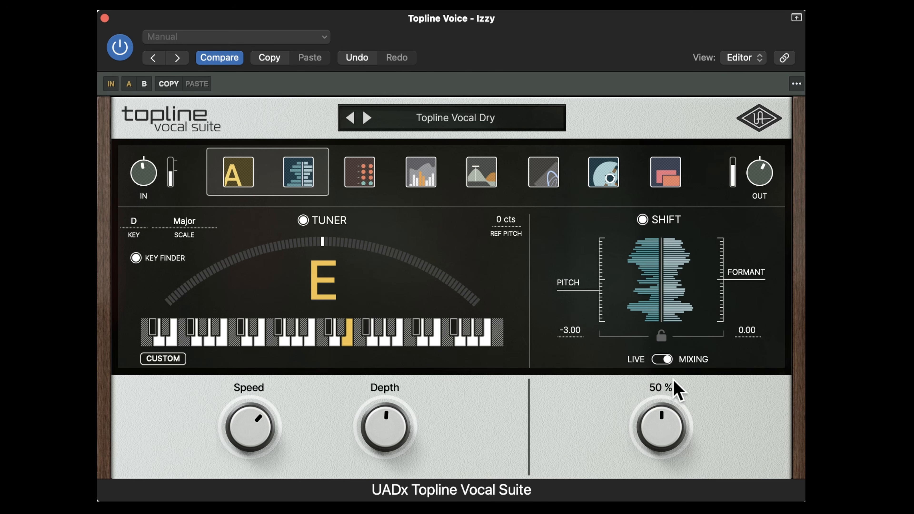
{"action": "left_click_drag", "start_coordinate": [664, 415], "coordinate": [688, 324]}
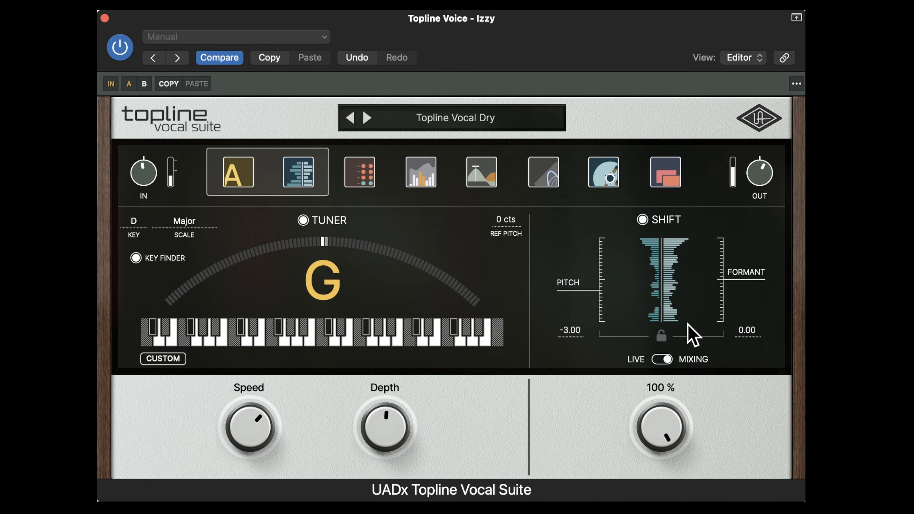
{"action": "left_click_drag", "start_coordinate": [695, 335], "coordinate": [742, 500]}
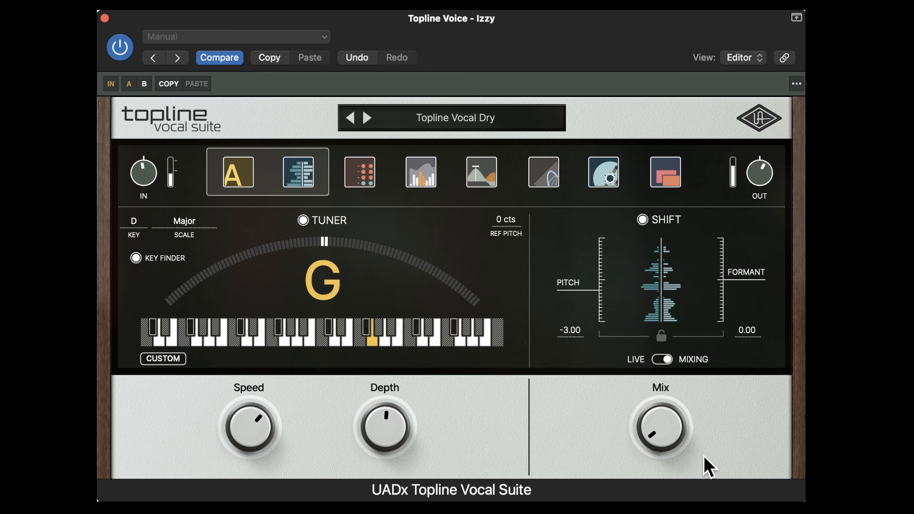
{"action": "left_click_drag", "start_coordinate": [654, 422], "coordinate": [664, 396]}
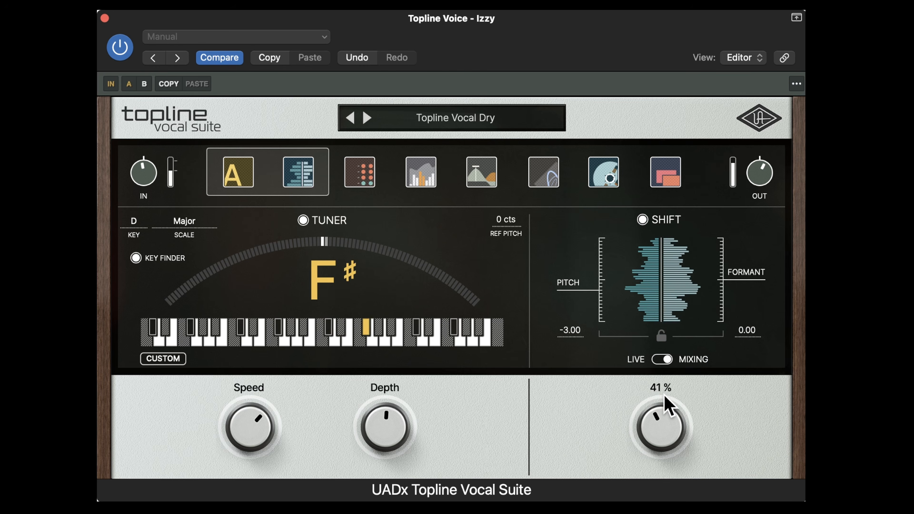
Set the Shift module's formant to -3.00 and lower its Mix to a subtle blend well below half.
{"action": "left_click_drag", "start_coordinate": [741, 276], "coordinate": [751, 287]}
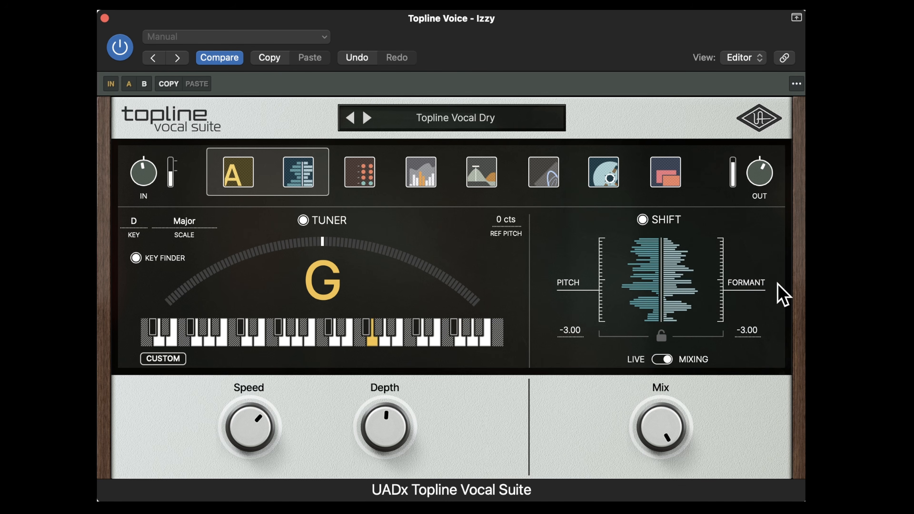
{"action": "mouse_move", "coordinate": [662, 434]}
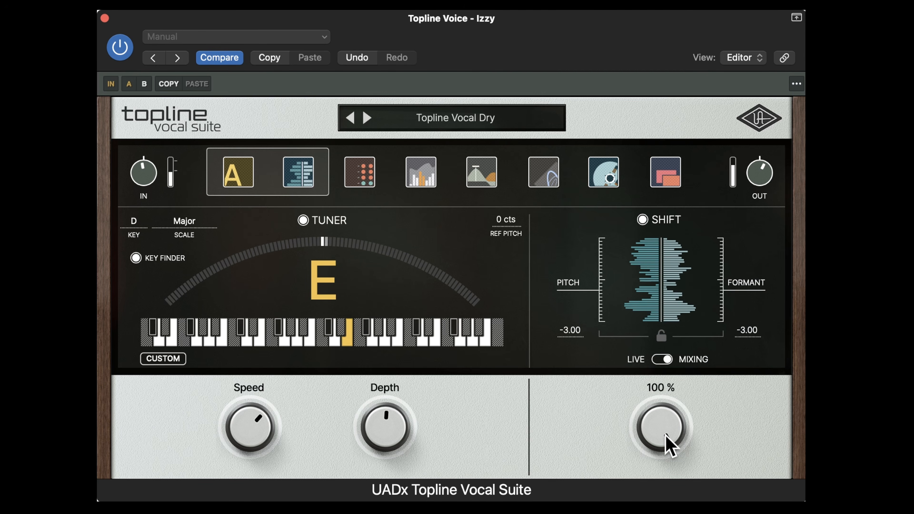
{"action": "left_click_drag", "start_coordinate": [666, 437], "coordinate": [689, 441]}
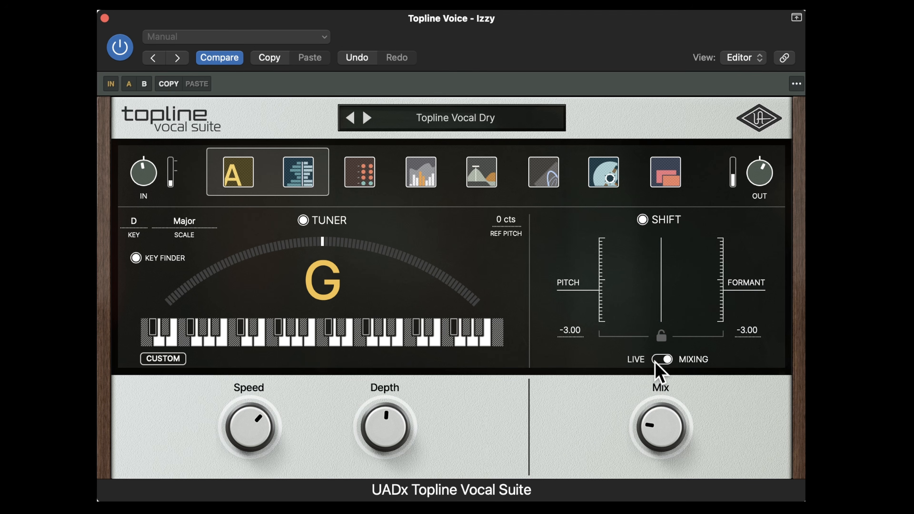
Alternate the Shift module between its Live and Mixing modes, leaving it on Live.
{"action": "left_click", "coordinate": [658, 361]}
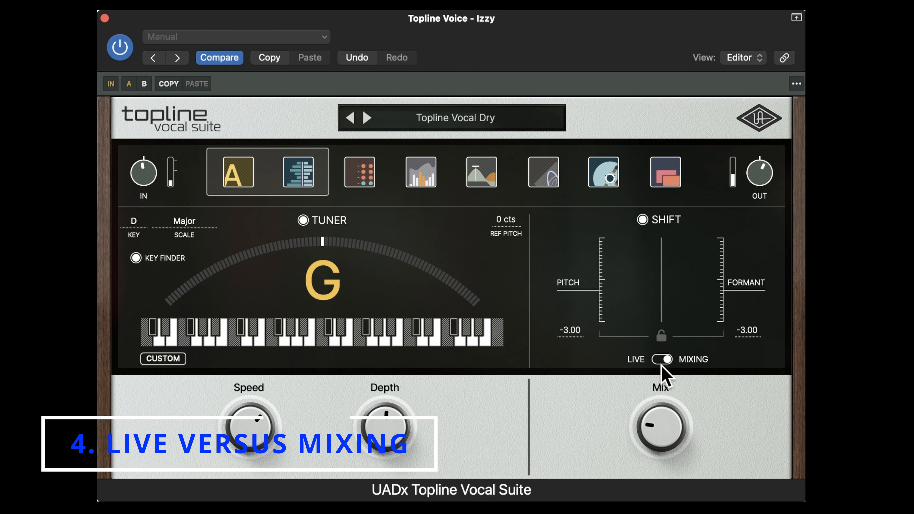
{"action": "left_click", "coordinate": [660, 360]}
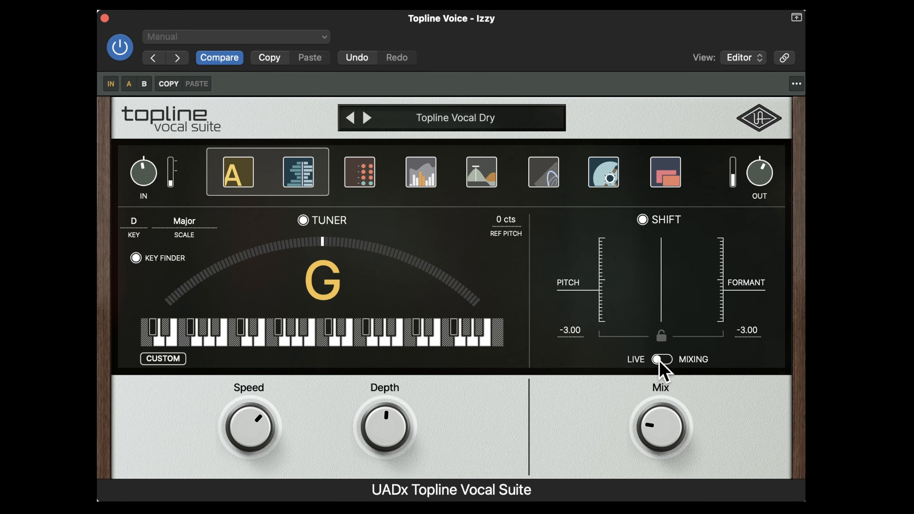
{"action": "left_click", "coordinate": [660, 360]}
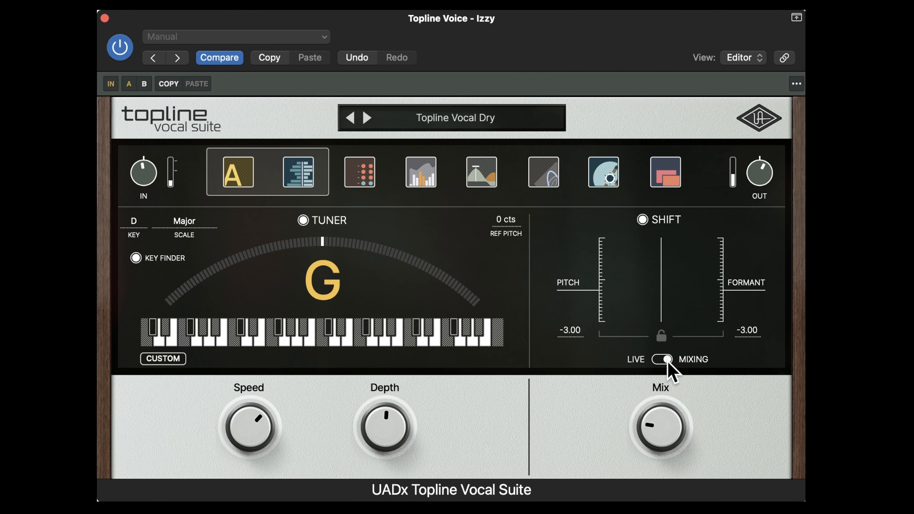
{"action": "left_click", "coordinate": [657, 360]}
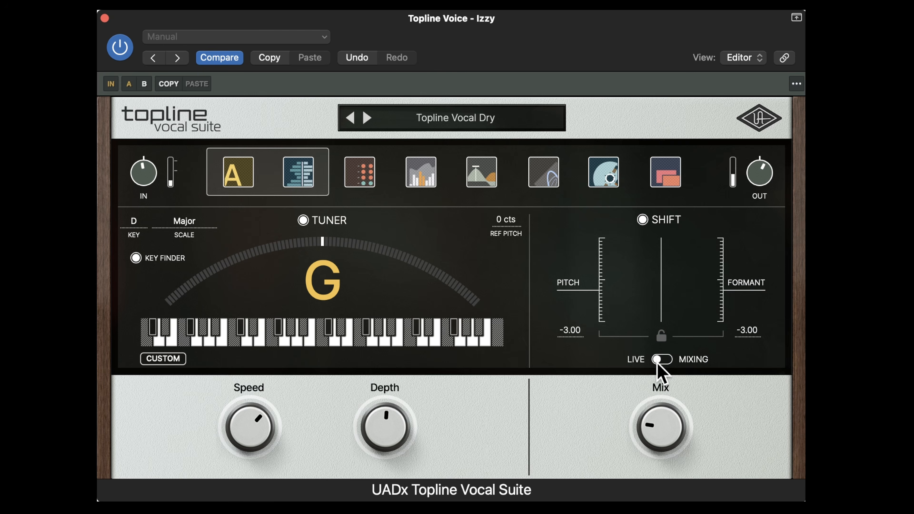
Set the Analog module's type to Vintage and raise its Color moderately.
{"action": "left_click", "coordinate": [393, 168]}
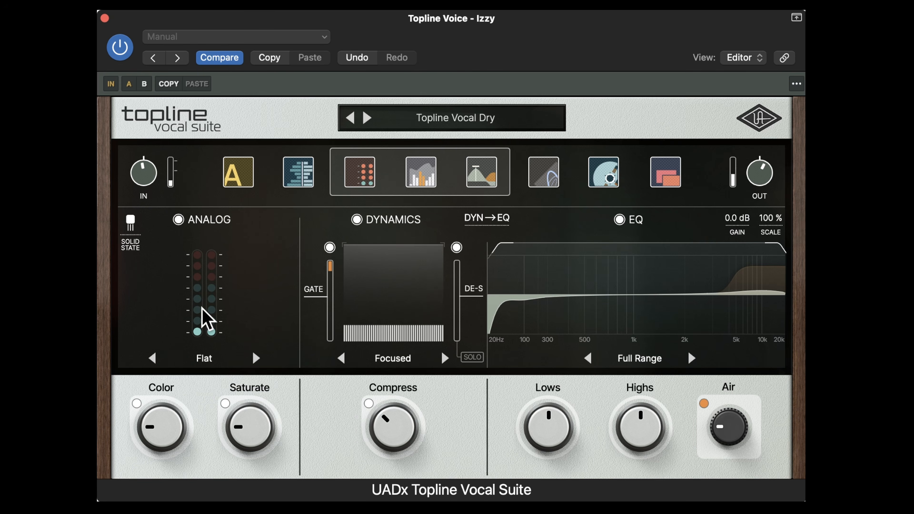
{"action": "left_click", "coordinate": [204, 360]}
{"action": "left_click", "coordinate": [215, 322]}
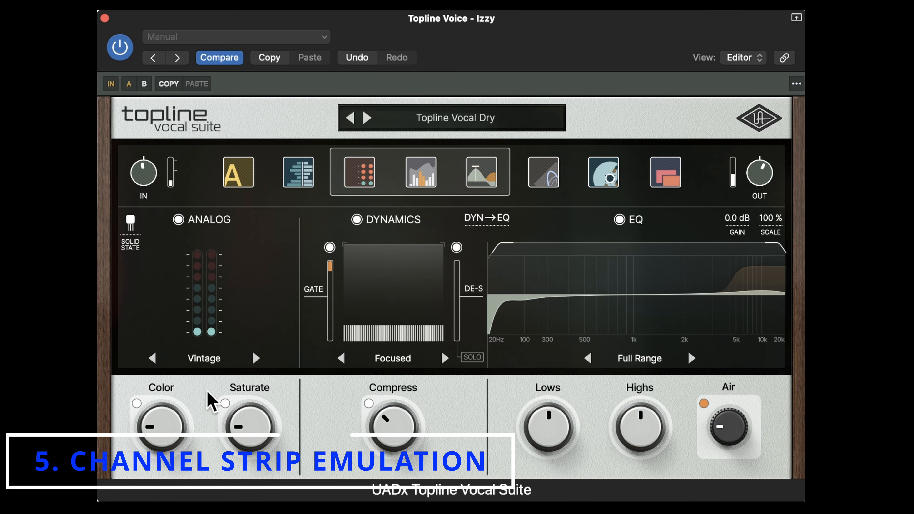
{"action": "left_click_drag", "start_coordinate": [148, 439], "coordinate": [148, 415]}
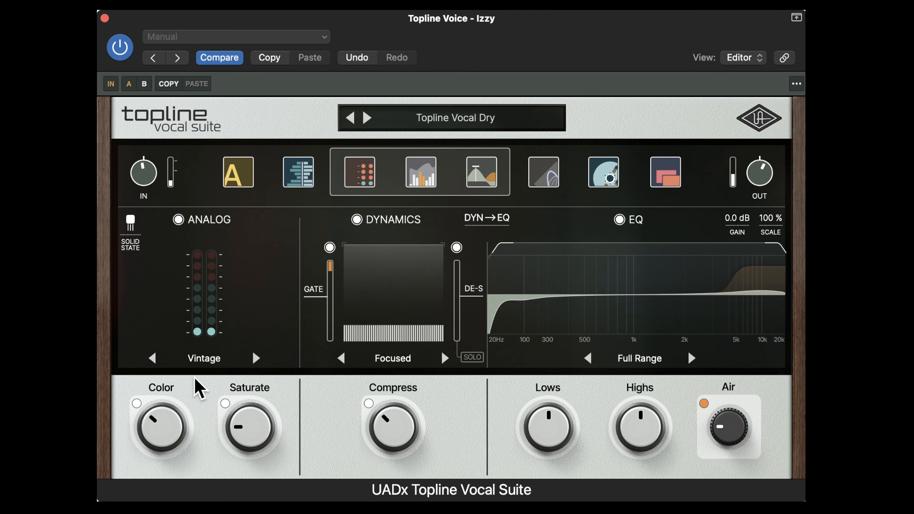
Choose the Tight compressor type in the Dynamics module and set Compress to 4.3.
{"action": "left_click", "coordinate": [395, 359]}
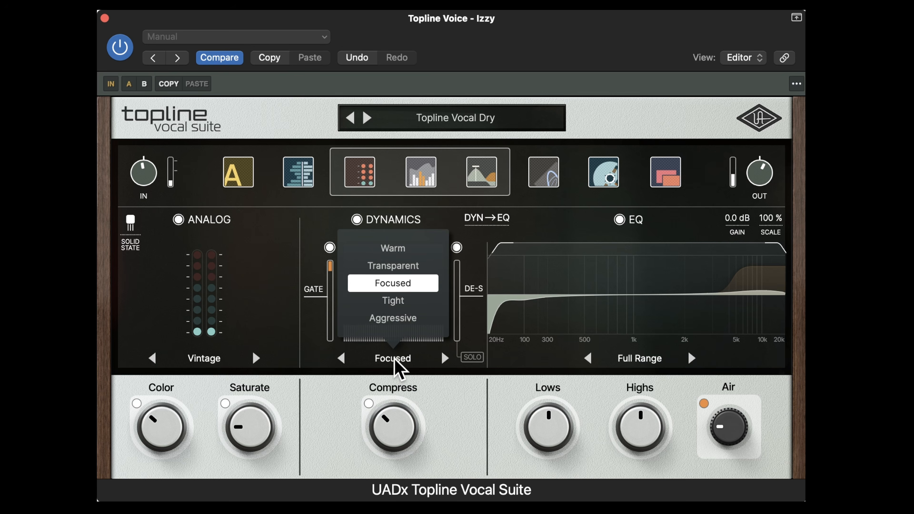
{"action": "left_click", "coordinate": [404, 306]}
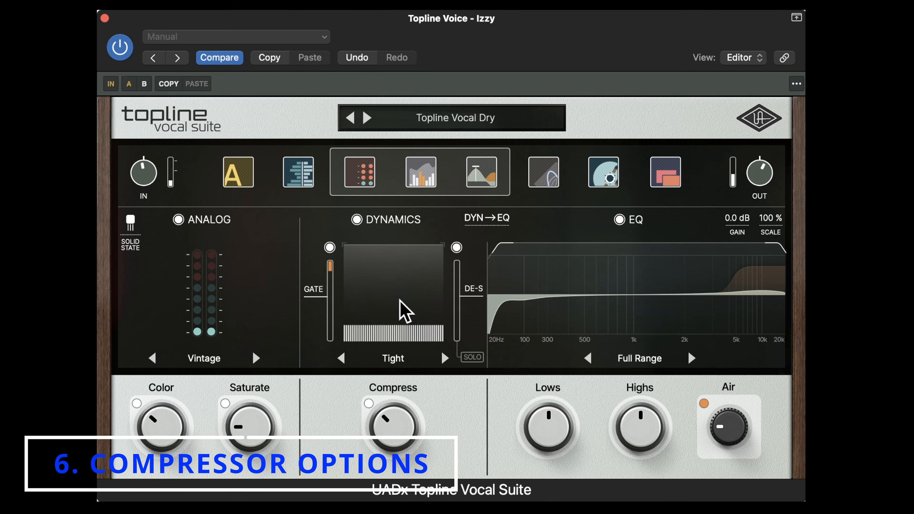
{"action": "mouse_move", "coordinate": [385, 415]}
{"action": "left_mouse_down"}
{"action": "mouse_move", "coordinate": [393, 407]}
{"action": "mouse_move", "coordinate": [390, 422]}
{"action": "left_mouse_up"}
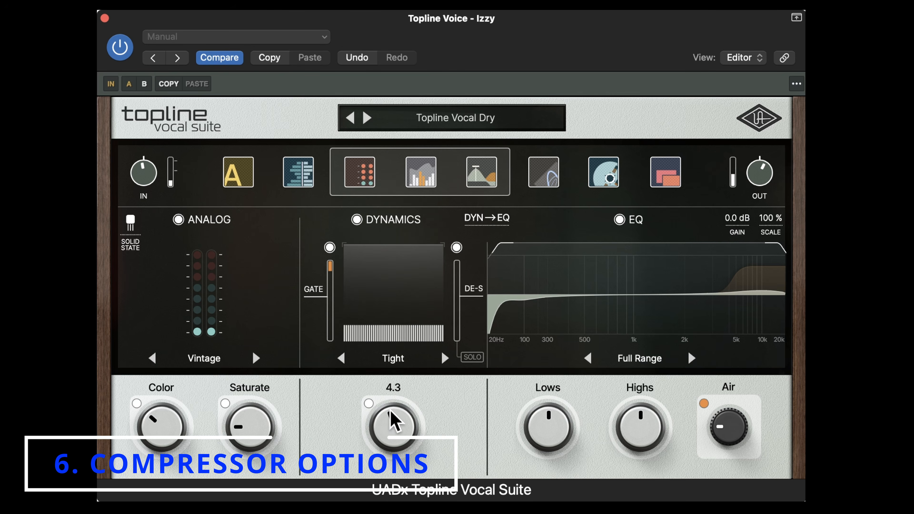
Set the EQ type to Brilliant and shape its curve with a lower high-cut and a boost around 5 kHz.
{"action": "left_click", "coordinate": [642, 359]}
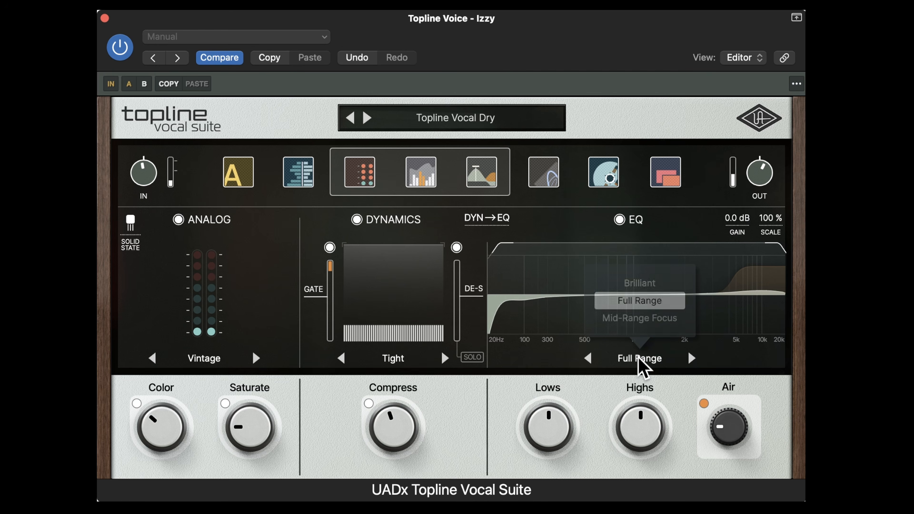
{"action": "left_click", "coordinate": [647, 283]}
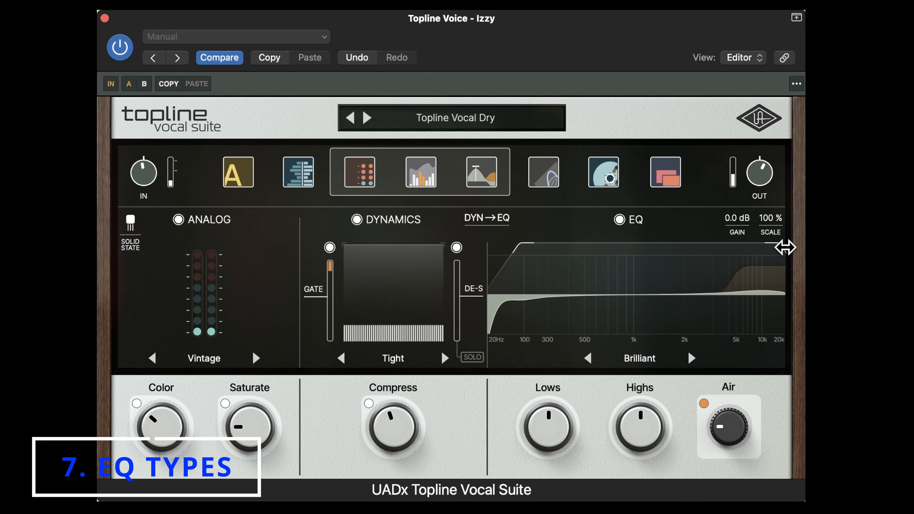
{"action": "left_click_drag", "start_coordinate": [781, 245], "coordinate": [763, 245]}
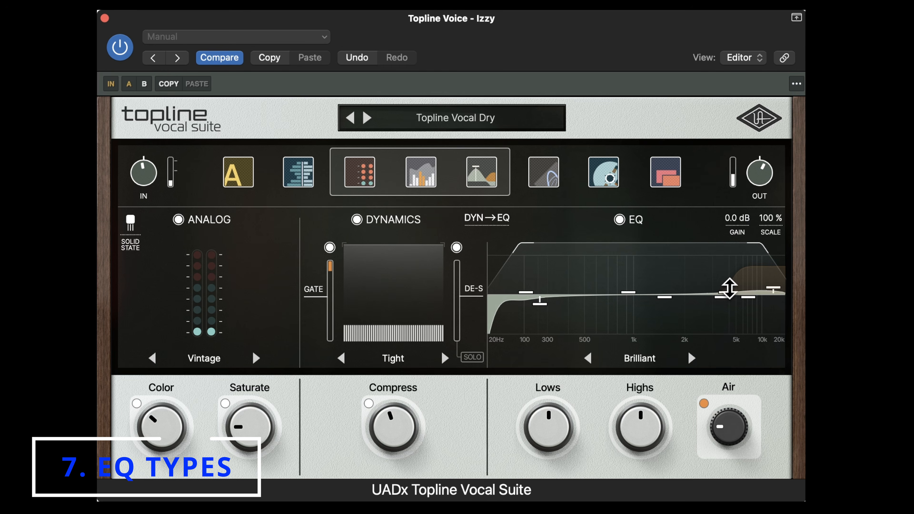
{"action": "left_click_drag", "start_coordinate": [727, 290], "coordinate": [727, 273]}
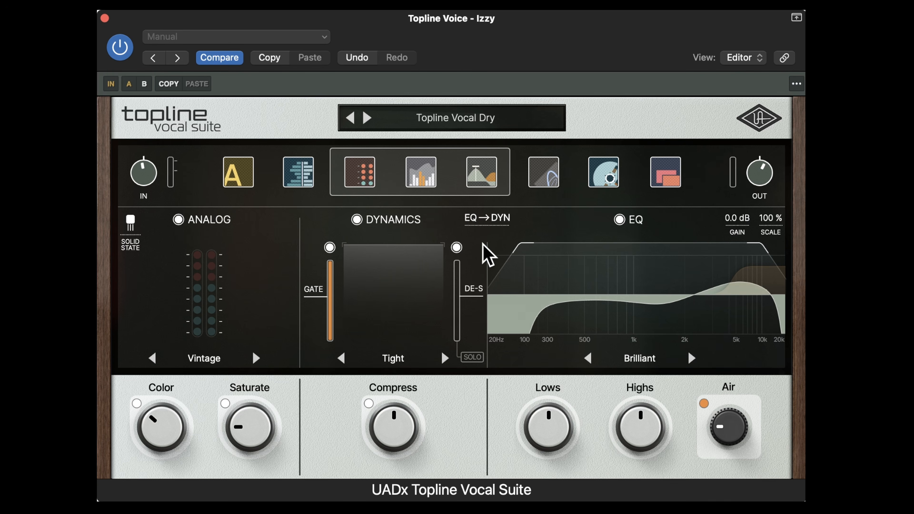
Turn the EQ module off.
{"action": "left_click", "coordinate": [621, 219]}
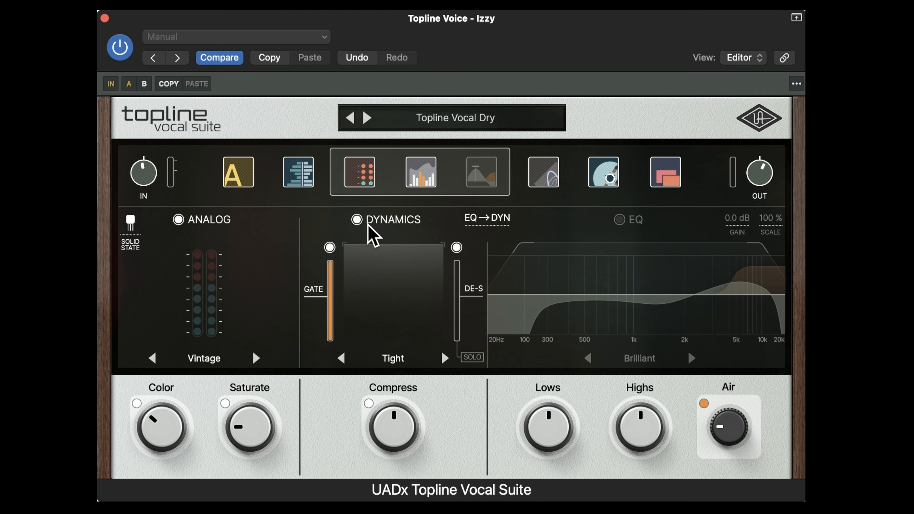
Compare the sound by switching the Dynamics and Analog modules off and on, and turn the EQ module back on.
{"action": "left_click", "coordinate": [358, 221]}
{"action": "left_click", "coordinate": [178, 220]}
{"action": "left_click", "coordinate": [178, 220]}
{"action": "left_click", "coordinate": [358, 220]}
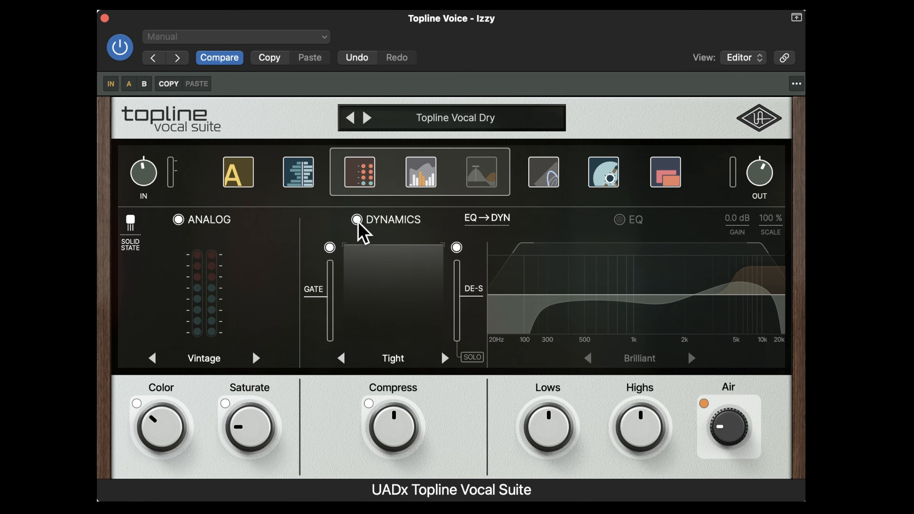
{"action": "left_click", "coordinate": [619, 219]}
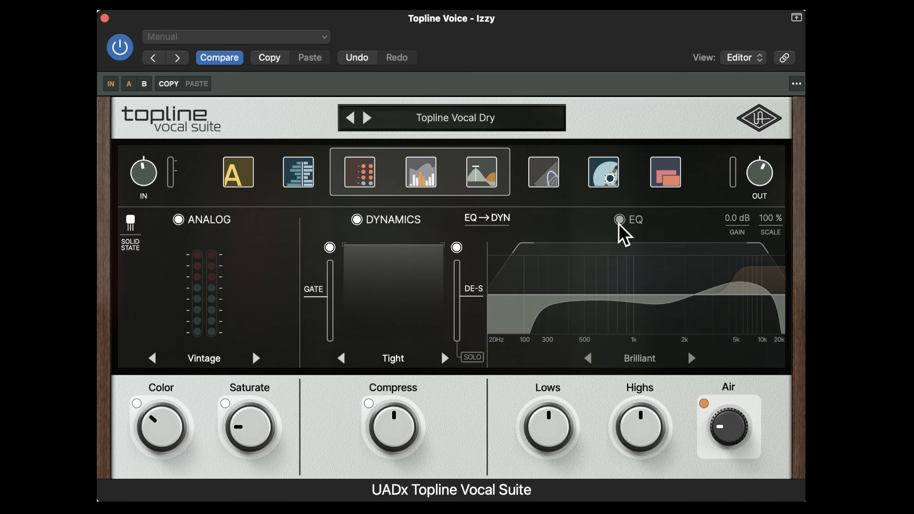
Raise the EQ module's Air to just past halfway and compare the result with the whole plug-in bypassed.
{"action": "mouse_move", "coordinate": [720, 432]}
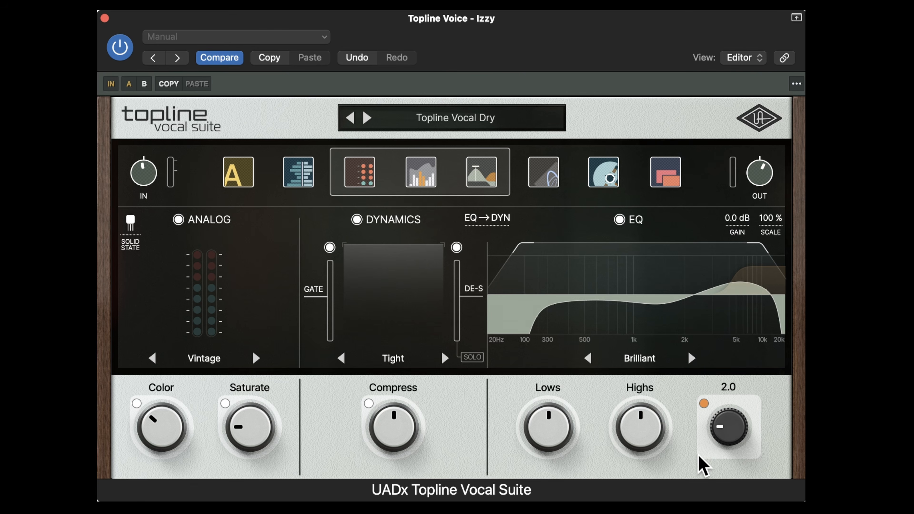
{"action": "left_click_drag", "start_coordinate": [724, 429], "coordinate": [732, 397]}
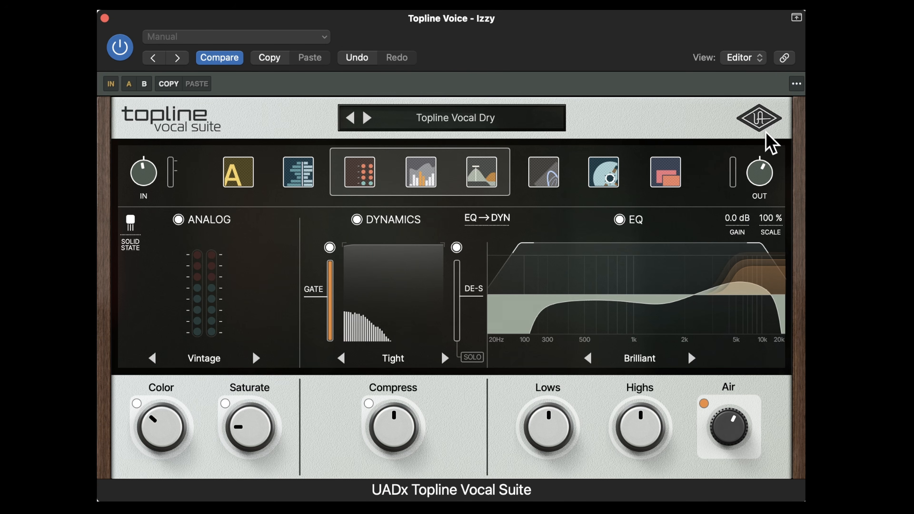
{"action": "left_click", "coordinate": [759, 120]}
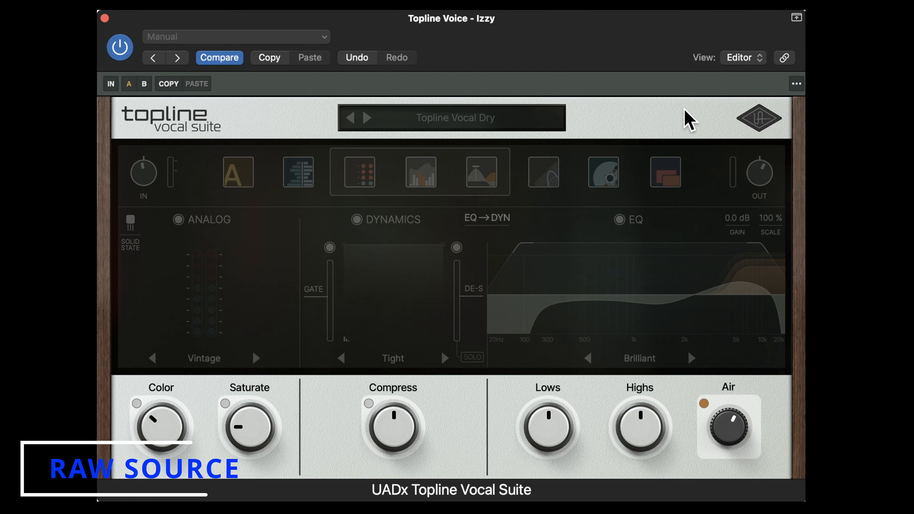
{"action": "left_click", "coordinate": [758, 117]}
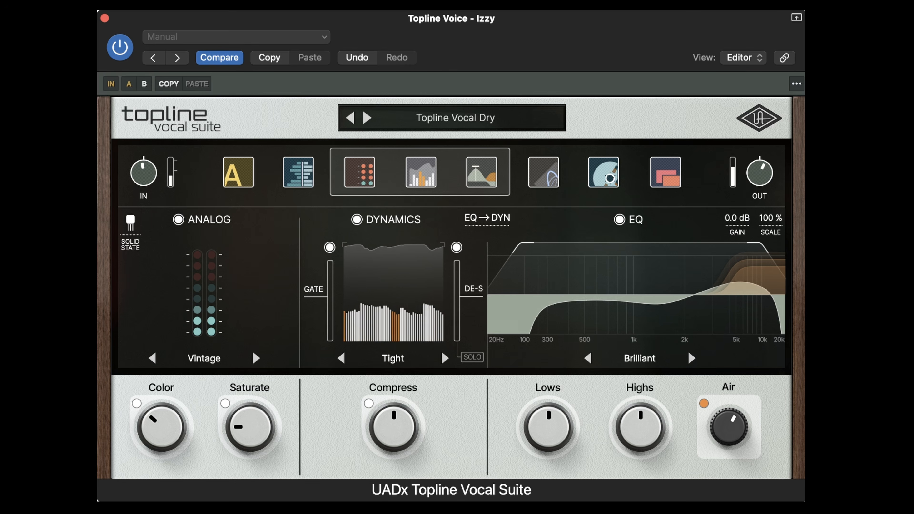
Raise the Chorus intensity in the Modulation module.
{"action": "left_click", "coordinate": [580, 173]}
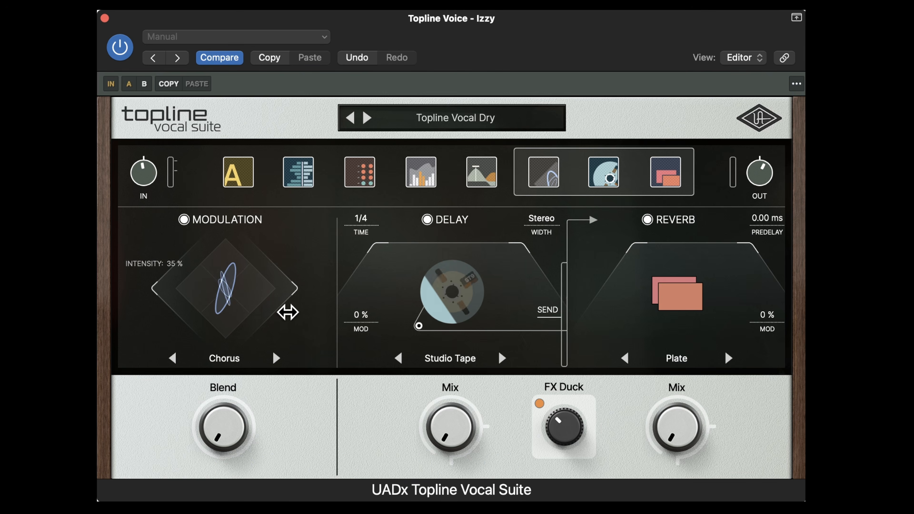
{"action": "left_click_drag", "start_coordinate": [292, 287], "coordinate": [323, 286]}
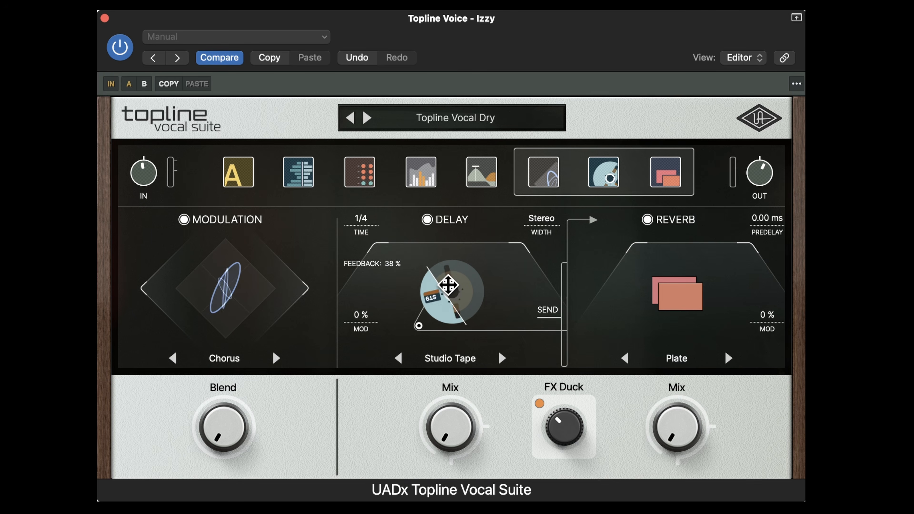
Set the Delay module's type to Digital and its mix to 9 %.
{"action": "left_click", "coordinate": [454, 360]}
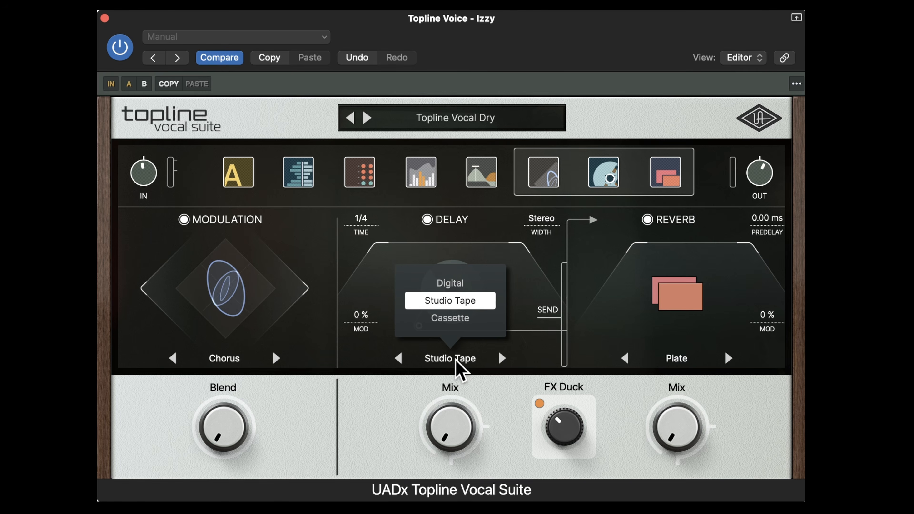
{"action": "left_click", "coordinate": [450, 283]}
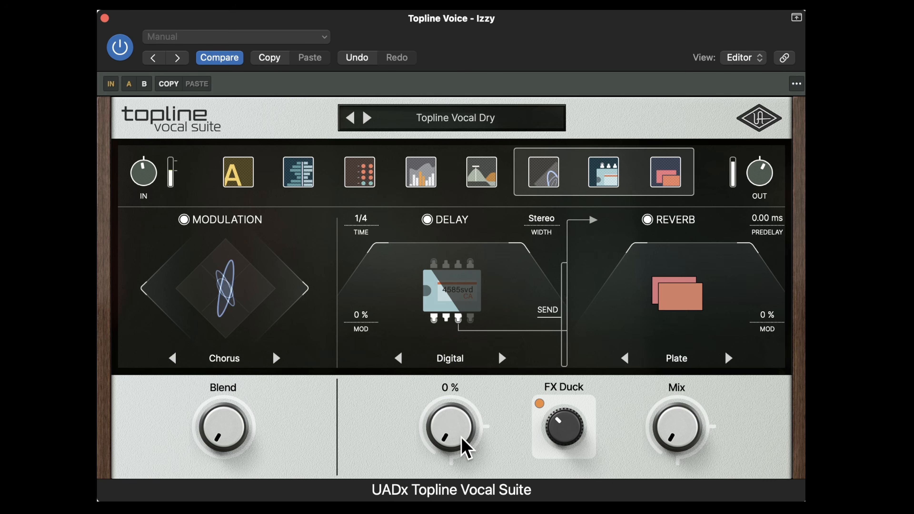
{"action": "left_click_drag", "start_coordinate": [449, 447], "coordinate": [450, 397]}
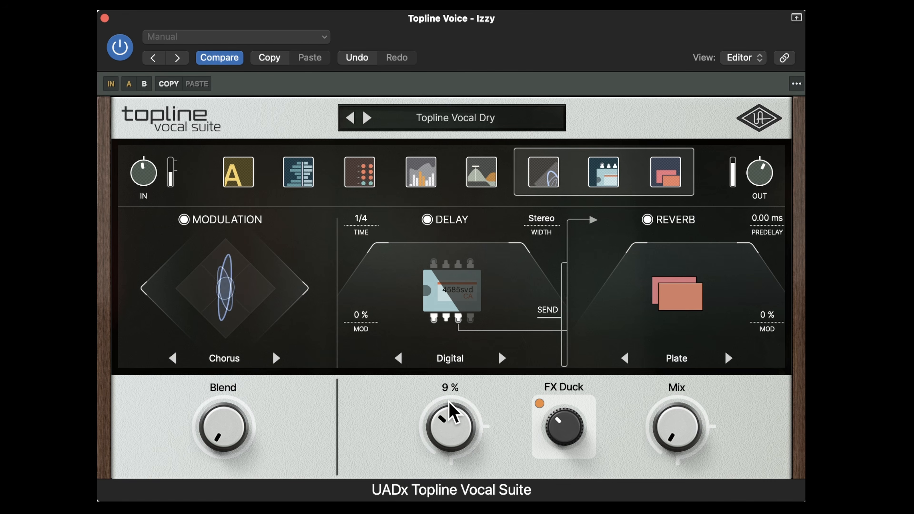
Set the Plate reverb's mix to 14 % and compare the sound with the Delay module switched off and on.
{"action": "left_click_drag", "start_coordinate": [671, 442], "coordinate": [675, 402]}
{"action": "mouse_move", "coordinate": [659, 420]}
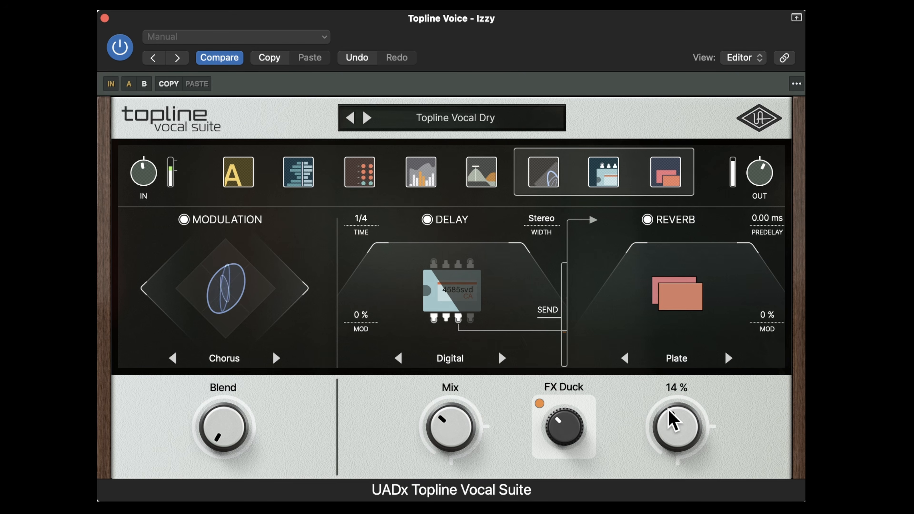
{"action": "left_click", "coordinate": [429, 220]}
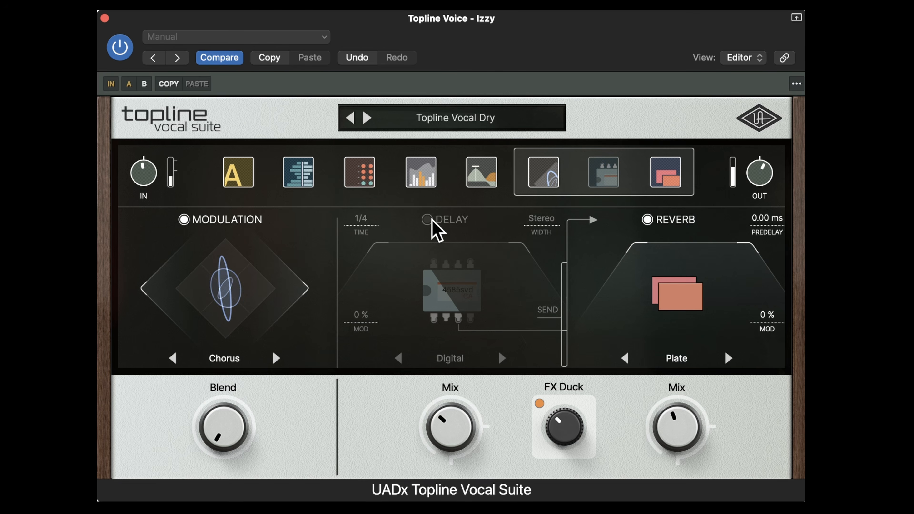
{"action": "left_click", "coordinate": [429, 220]}
Change the modulation type to Doubler with a low Blend, and compare the result with the whole plug-in bypassed.
{"action": "mouse_move", "coordinate": [213, 454]}
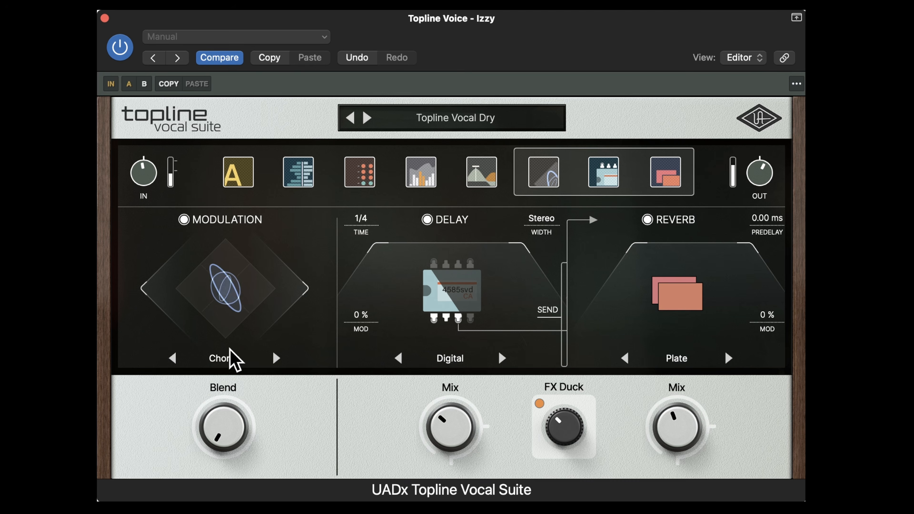
{"action": "left_click", "coordinate": [229, 360]}
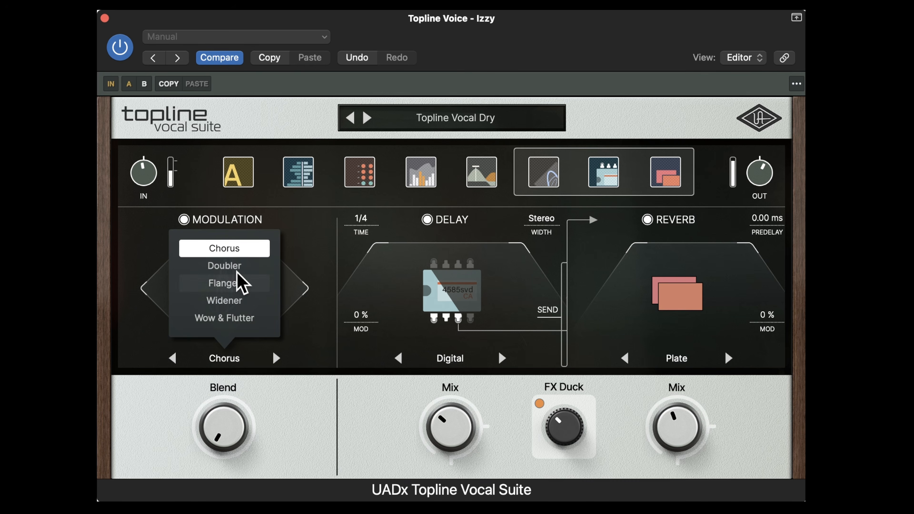
{"action": "left_click", "coordinate": [224, 265]}
{"action": "left_click_drag", "start_coordinate": [220, 437], "coordinate": [227, 406]}
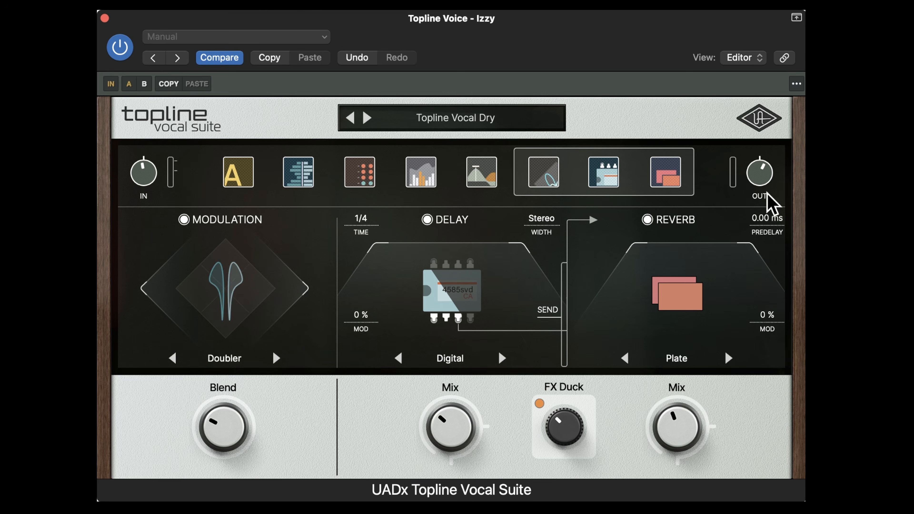
{"action": "left_click", "coordinate": [763, 116]}
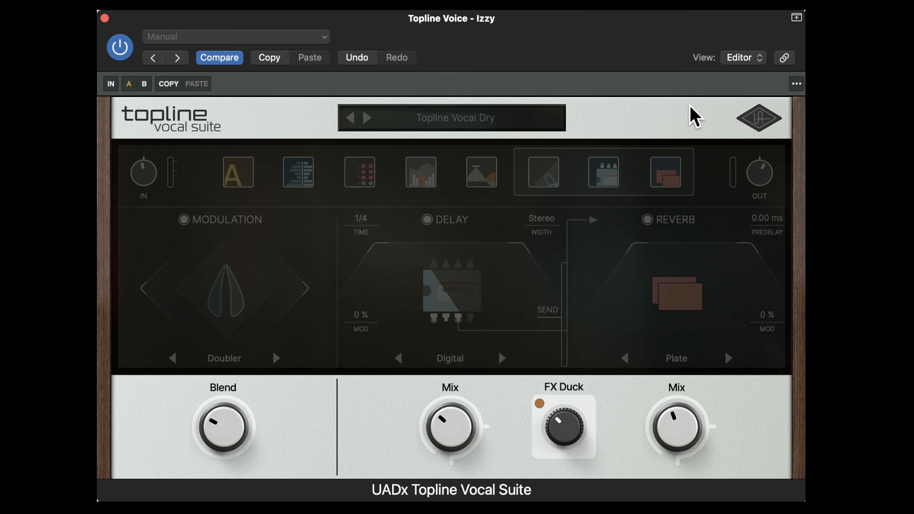
{"action": "left_click", "coordinate": [761, 118]}
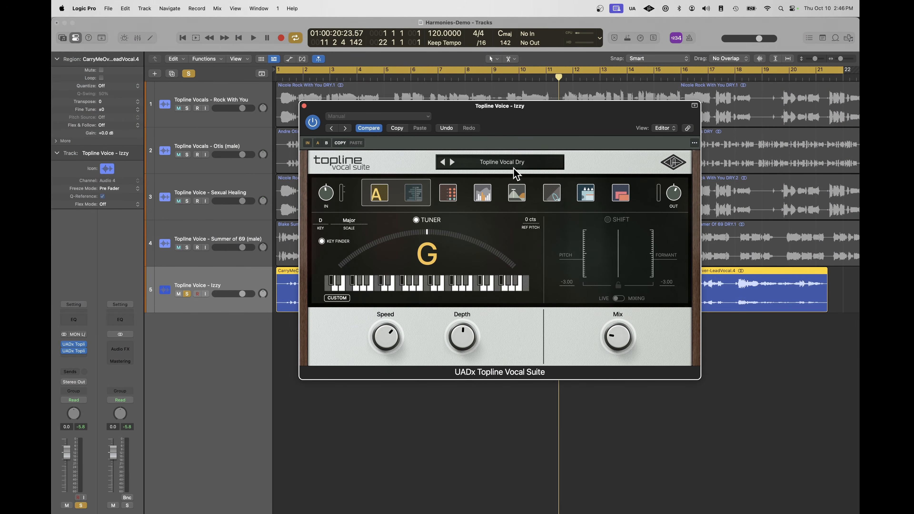
Browse the Topline vocal presets across all tags without the favorites filter and load 80's Vocal.
{"action": "left_click", "coordinate": [484, 163]}
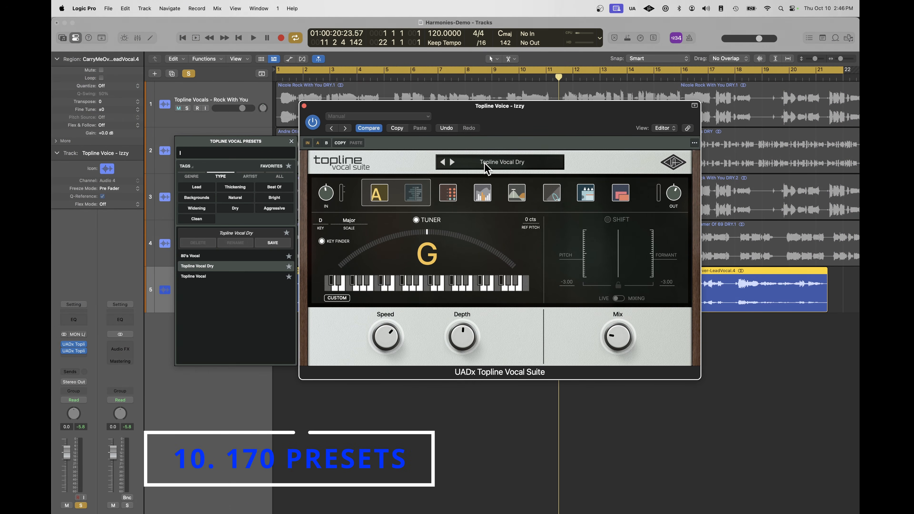
{"action": "left_click", "coordinate": [280, 176]}
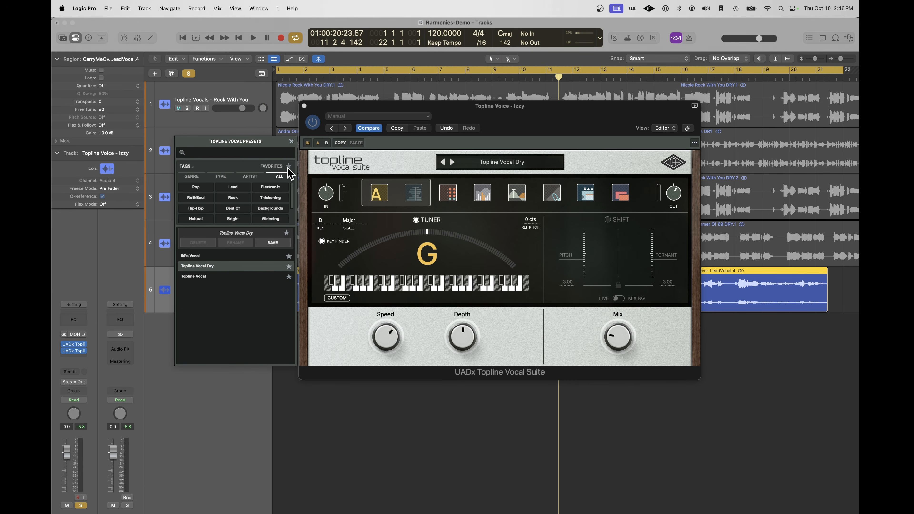
{"action": "scroll", "coordinate": [272, 273], "scroll_direction": "down", "scroll_amount": 15}
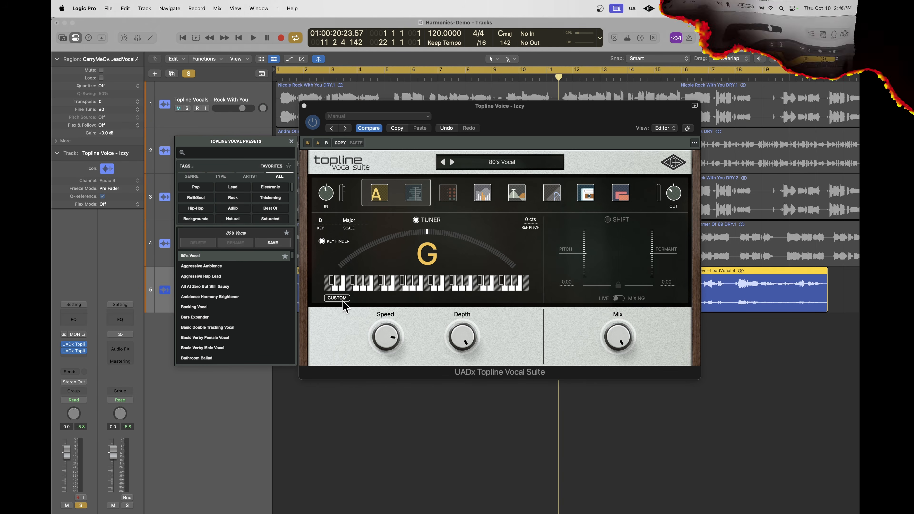
Try editing a custom tuner scale by toggling notes on the keyboard, and return to the D Major scale.
{"action": "left_click", "coordinate": [337, 297]}
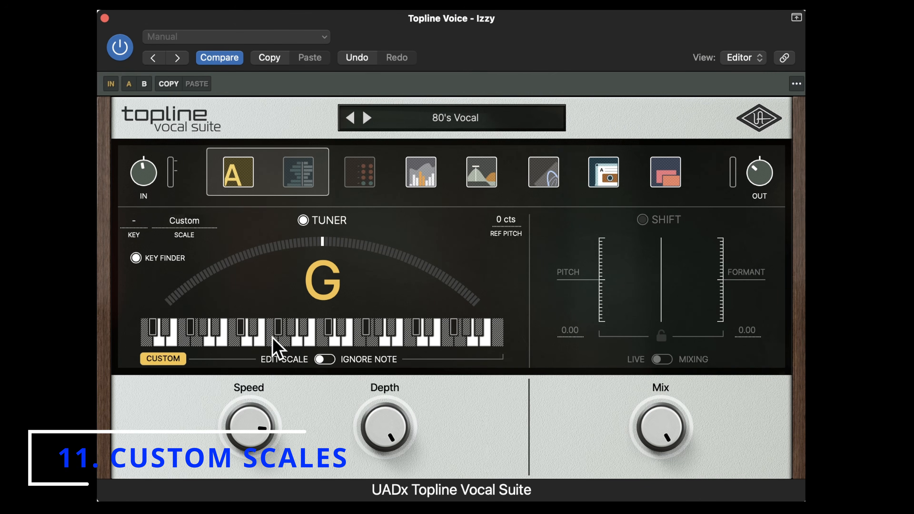
{"action": "left_click", "coordinate": [254, 330]}
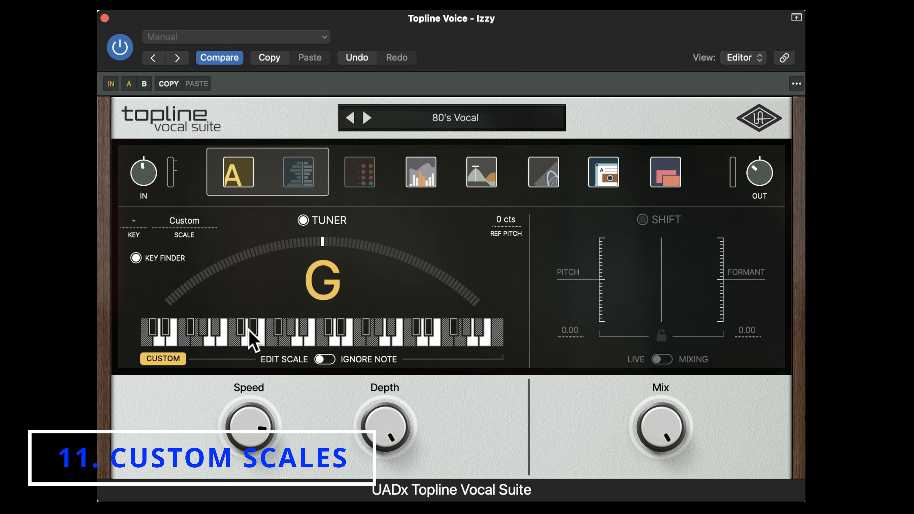
{"action": "left_click", "coordinate": [259, 341]}
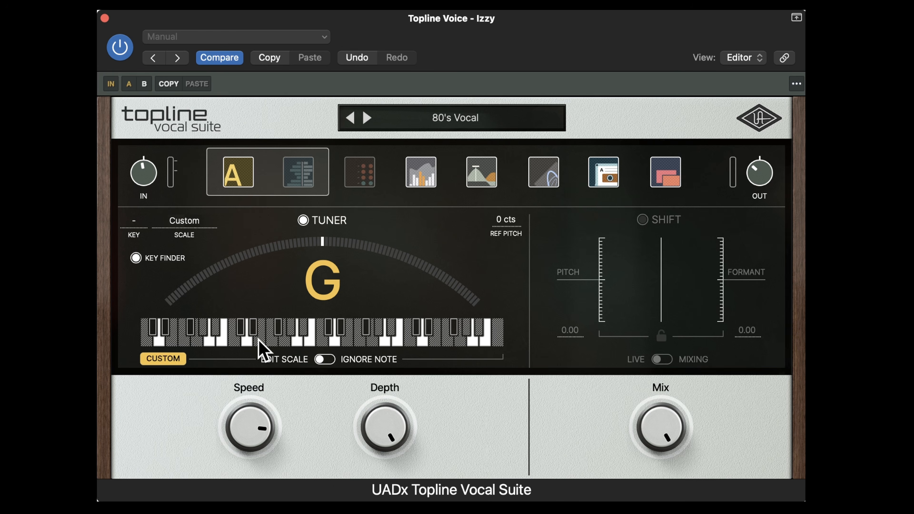
{"action": "left_click", "coordinate": [185, 222]}
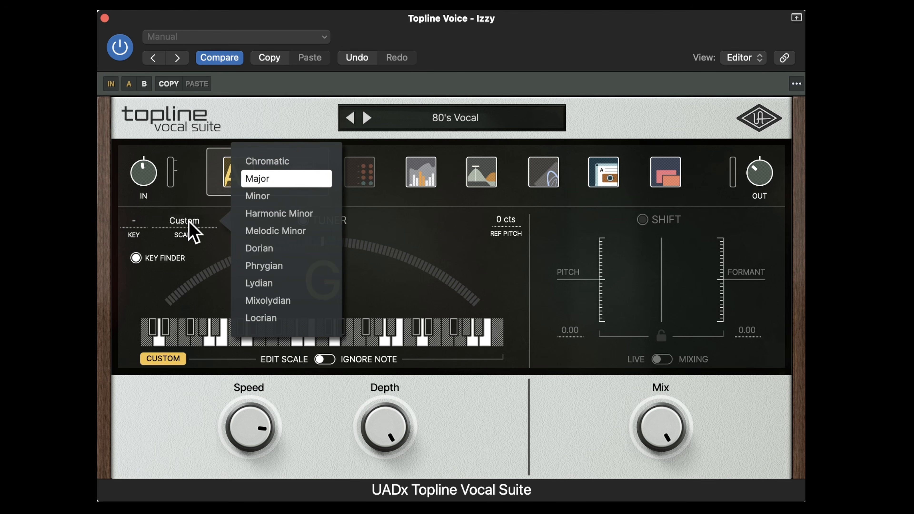
{"action": "left_click", "coordinate": [203, 283]}
{"action": "left_click", "coordinate": [174, 359]}
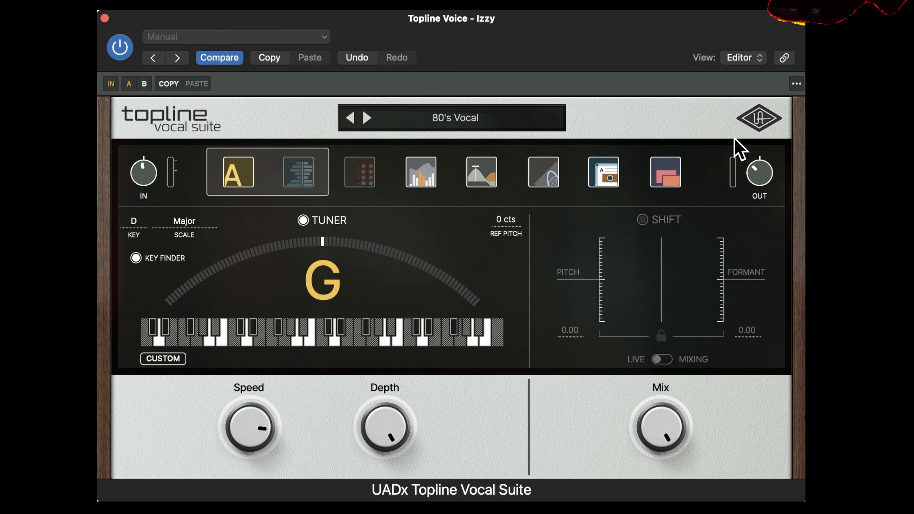
Bypass and re-enable the whole plug-in.
{"action": "left_click", "coordinate": [763, 118]}
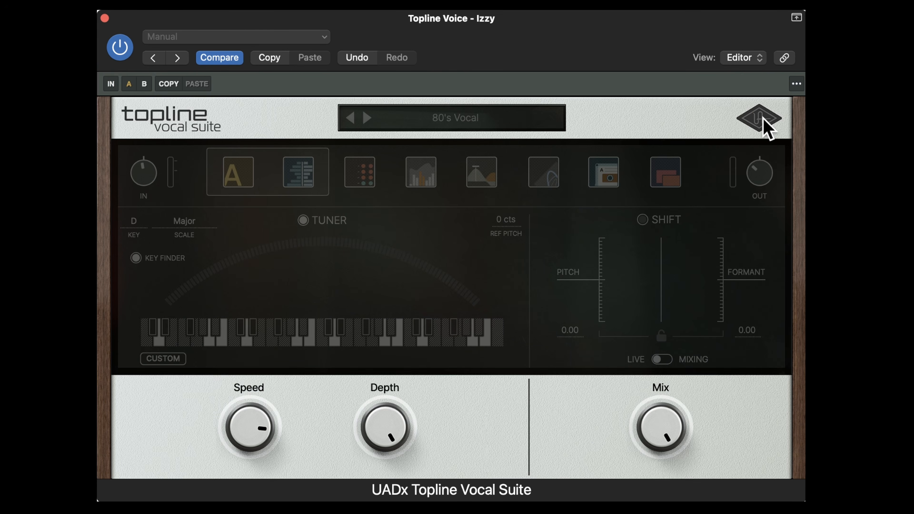
{"action": "left_click", "coordinate": [764, 120]}
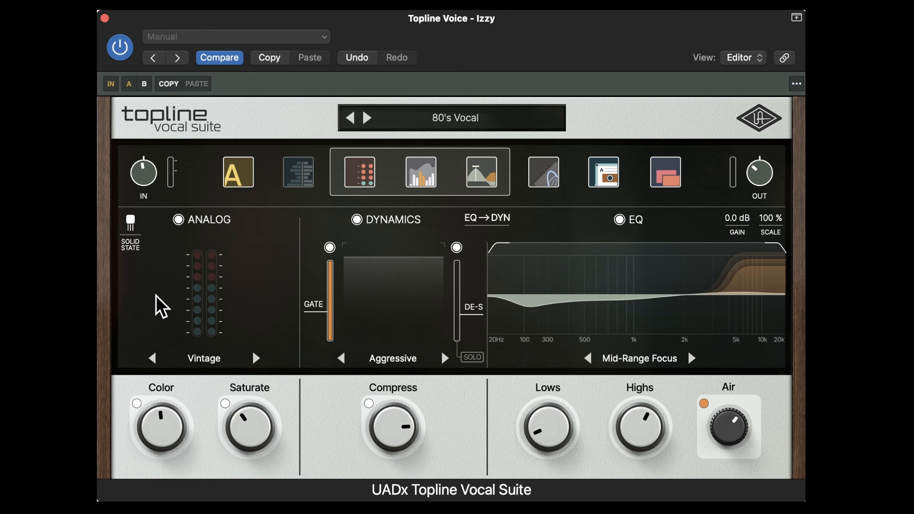
Set the Analog module's Color to 38 % and its type to Hyped.
{"action": "mouse_move", "coordinate": [161, 431]}
{"action": "left_mouse_down"}
{"action": "mouse_move", "coordinate": [164, 464]}
{"action": "mouse_move", "coordinate": [161, 435]}
{"action": "left_mouse_up"}
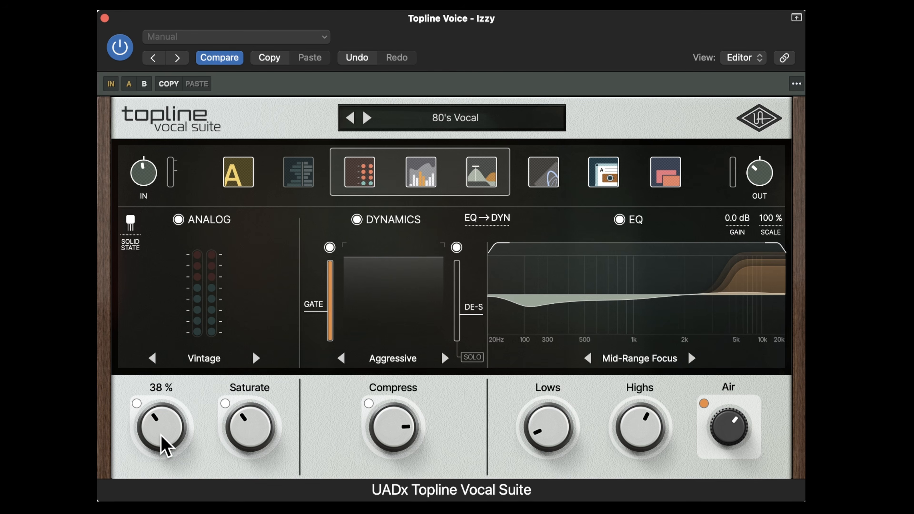
{"action": "left_click", "coordinate": [204, 358]}
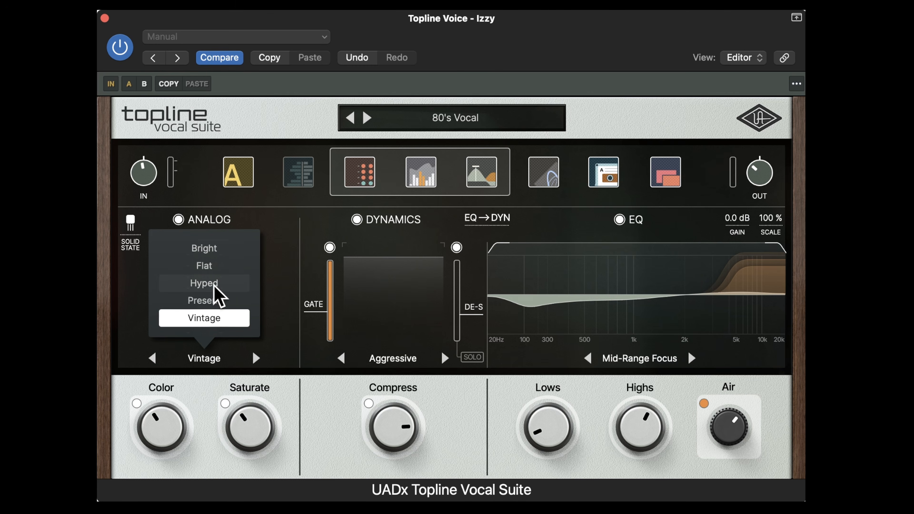
{"action": "left_click", "coordinate": [204, 283]}
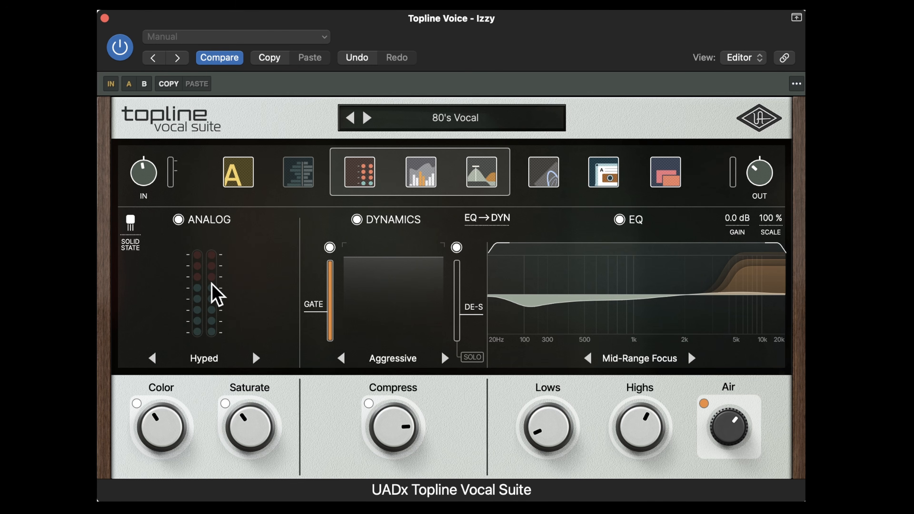
Switch the Analog module's circuit mode to Tube.
{"action": "left_click", "coordinate": [128, 236]}
{"action": "left_click", "coordinate": [128, 236]}
{"action": "left_click", "coordinate": [129, 231]}
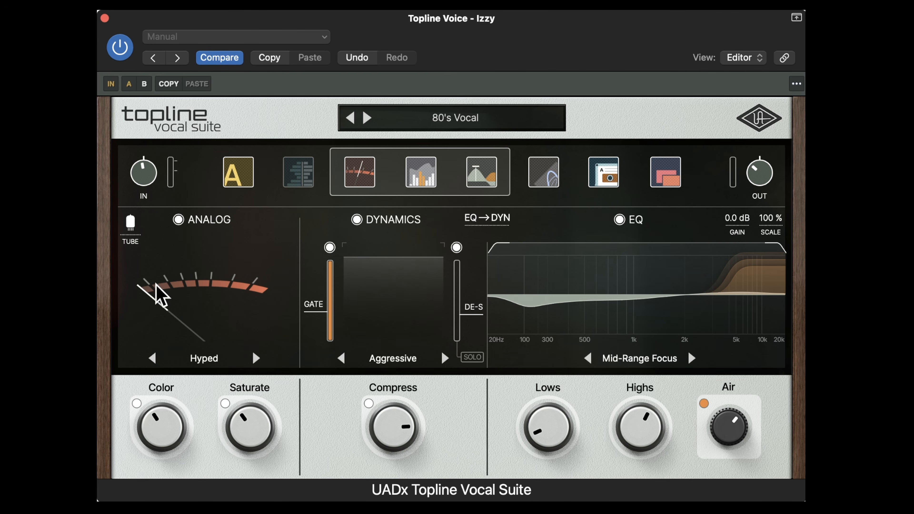
{"action": "mouse_move", "coordinate": [236, 439]}
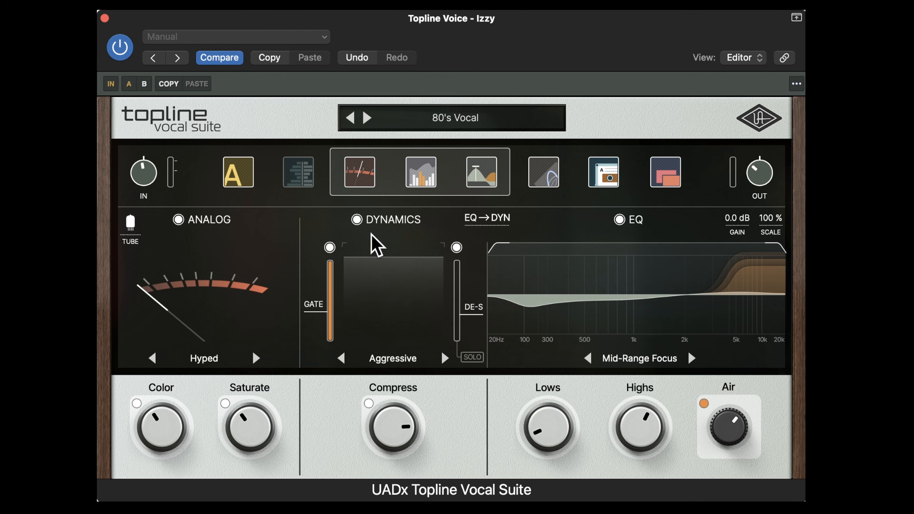
Lower the Dynamics module's Compress amount and set its compressor type to Warm.
{"action": "mouse_move", "coordinate": [401, 421]}
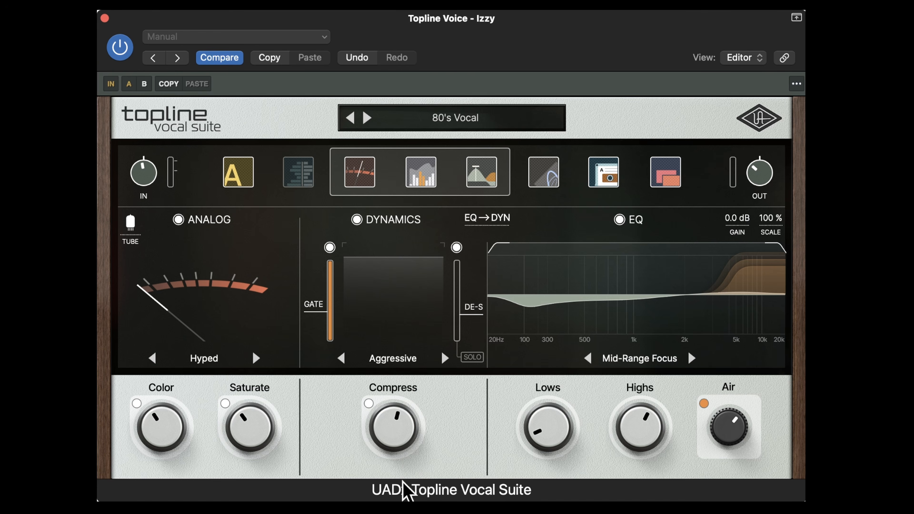
{"action": "left_click", "coordinate": [396, 359]}
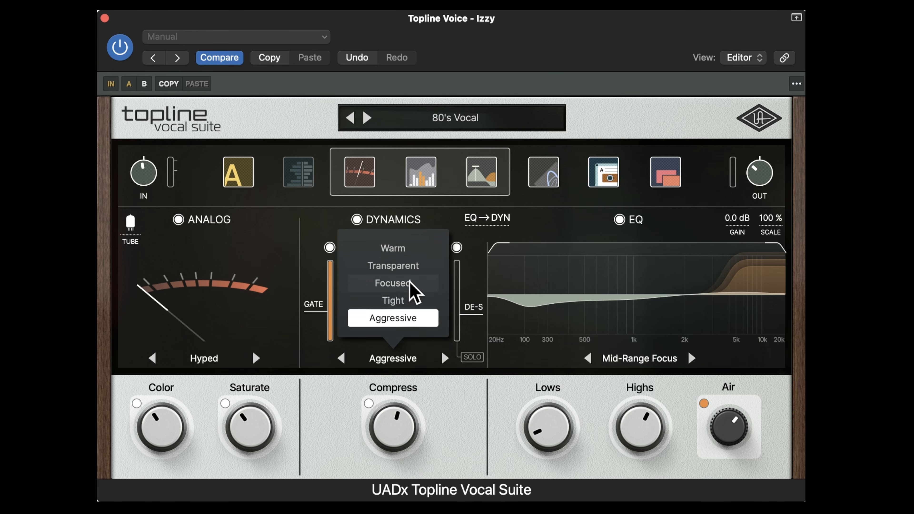
{"action": "left_click", "coordinate": [393, 248]}
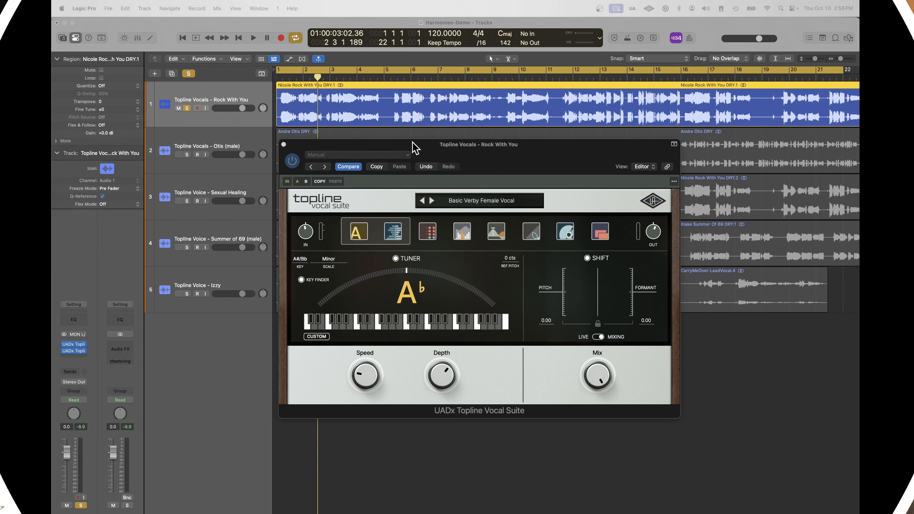
Play the Rock With You vocal with the Topline plug-in bypassed to hear the raw source, and stop playback.
{"action": "left_click", "coordinate": [416, 150]}
{"action": "left_click", "coordinate": [254, 38]}
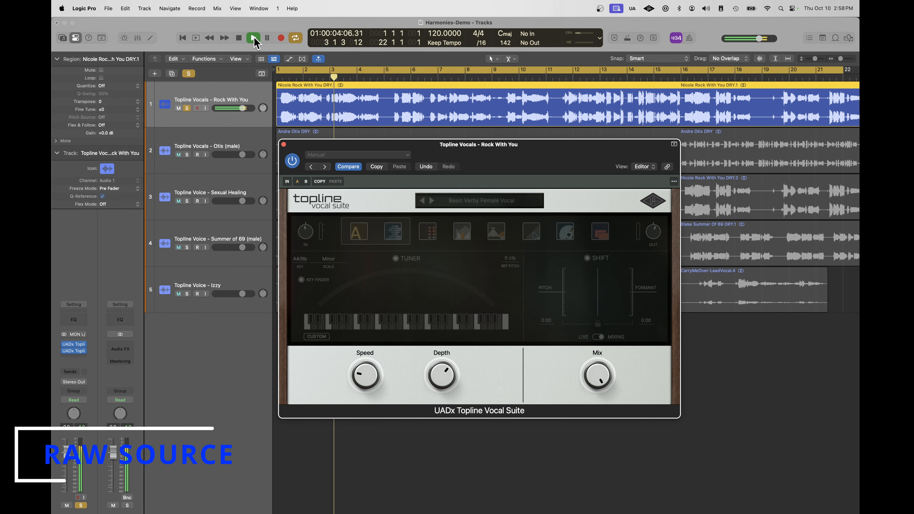
{"action": "left_click", "coordinate": [239, 38]}
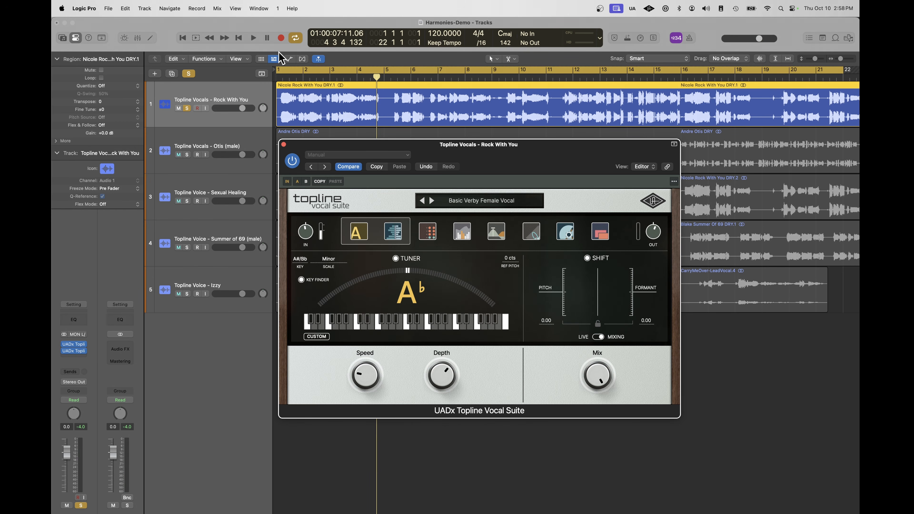
Play the Rock With You vocal with the Basic Verby Female Vocal preset active and inspect the Analog, Dynamics and EQ modules.
{"action": "left_click", "coordinate": [254, 39]}
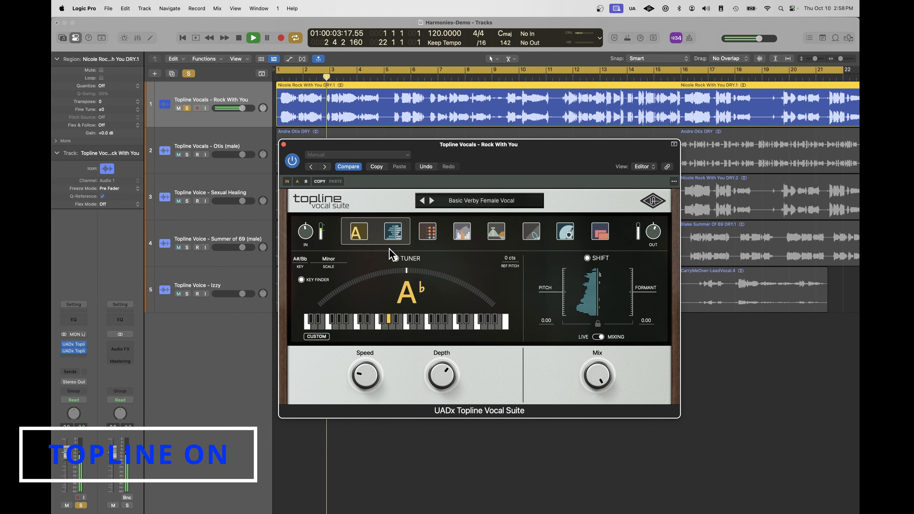
{"action": "mouse_move", "coordinate": [306, 225]}
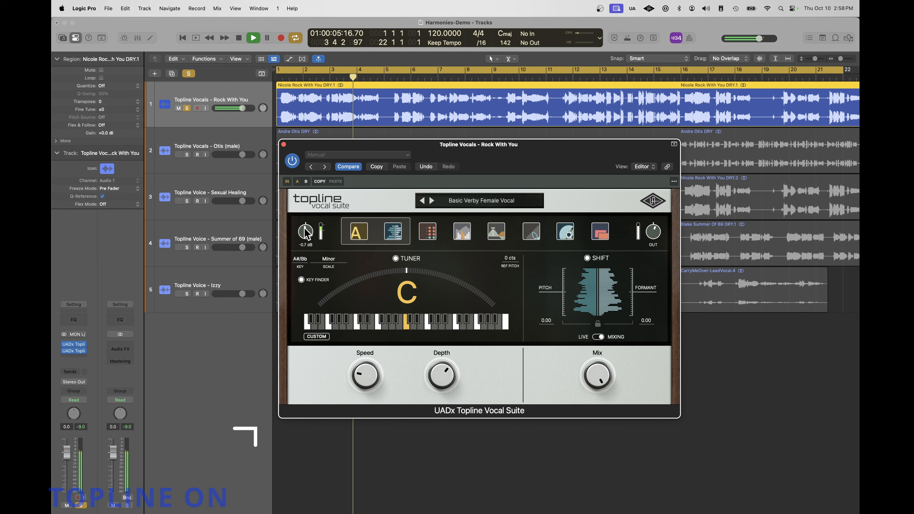
{"action": "left_click", "coordinate": [446, 234]}
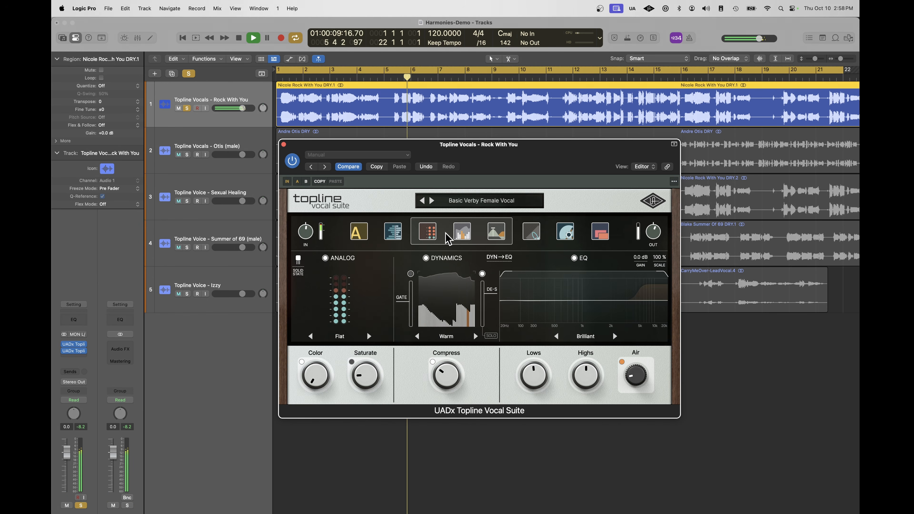
{"action": "mouse_move", "coordinate": [443, 375]}
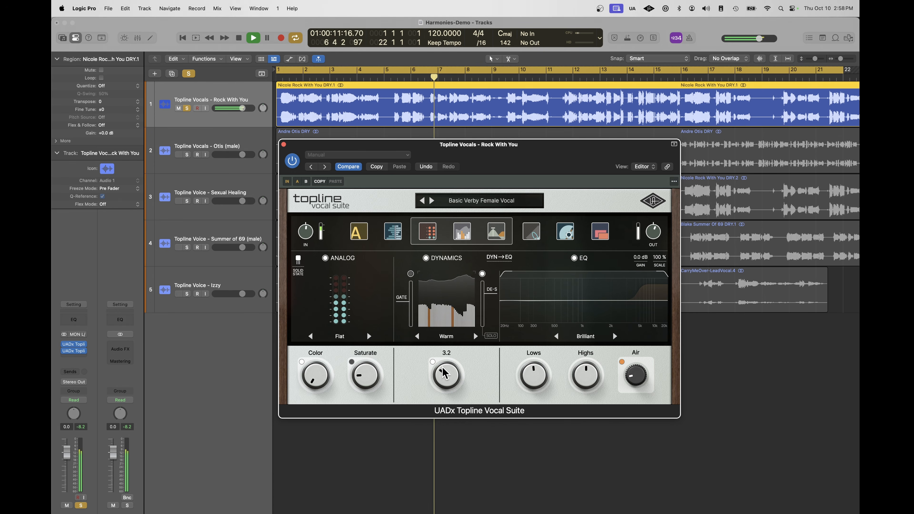
{"action": "mouse_move", "coordinate": [313, 383]}
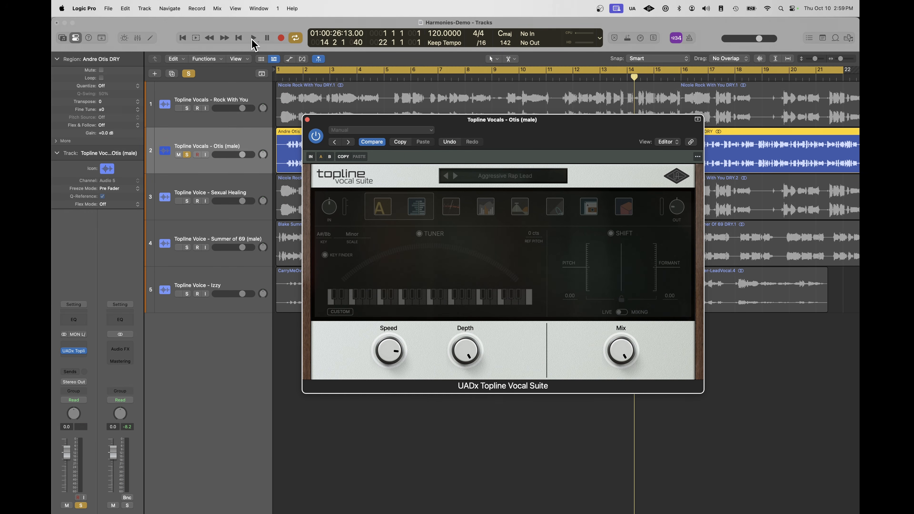
Play track 2's male vocal with Topline bypassed, and enable the Aggressive Rap Lead preset while inspecting its Modulation, Delay and Reverb modules.
{"action": "left_click", "coordinate": [254, 39]}
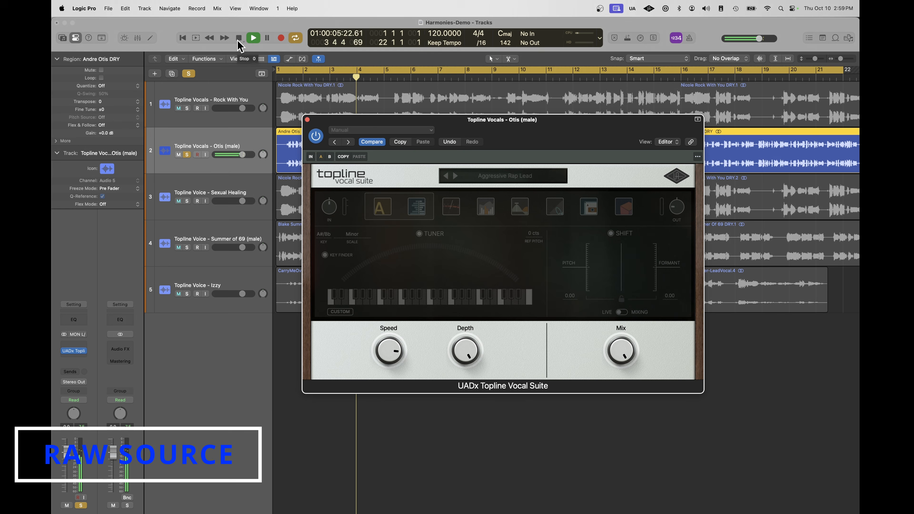
{"action": "left_click", "coordinate": [676, 177]}
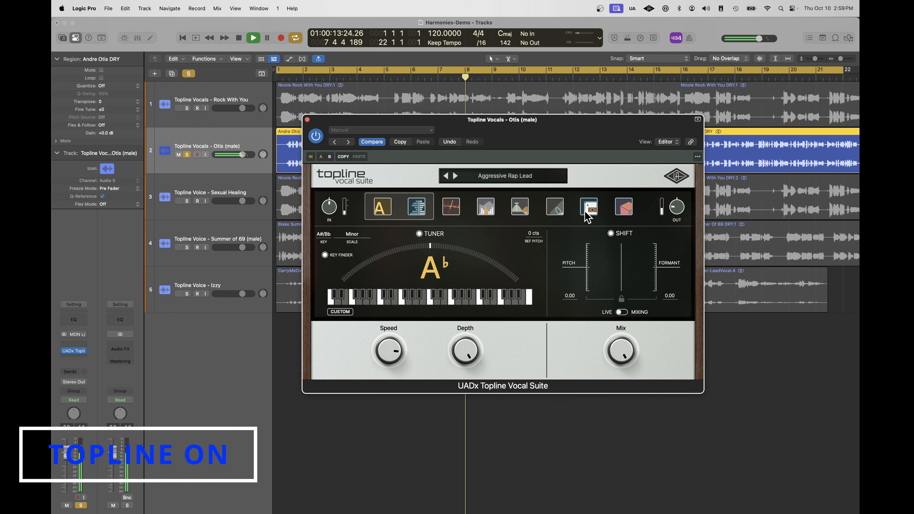
{"action": "left_click", "coordinate": [573, 208]}
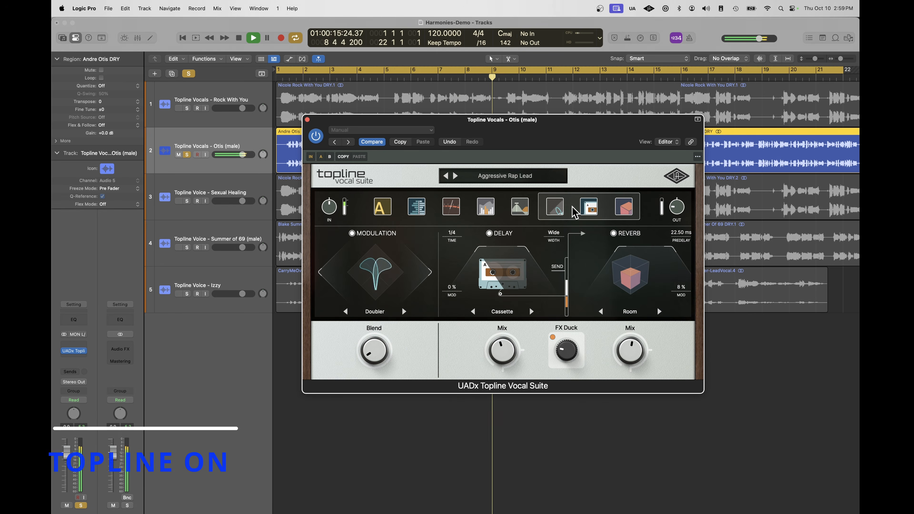
{"action": "mouse_move", "coordinate": [498, 272]}
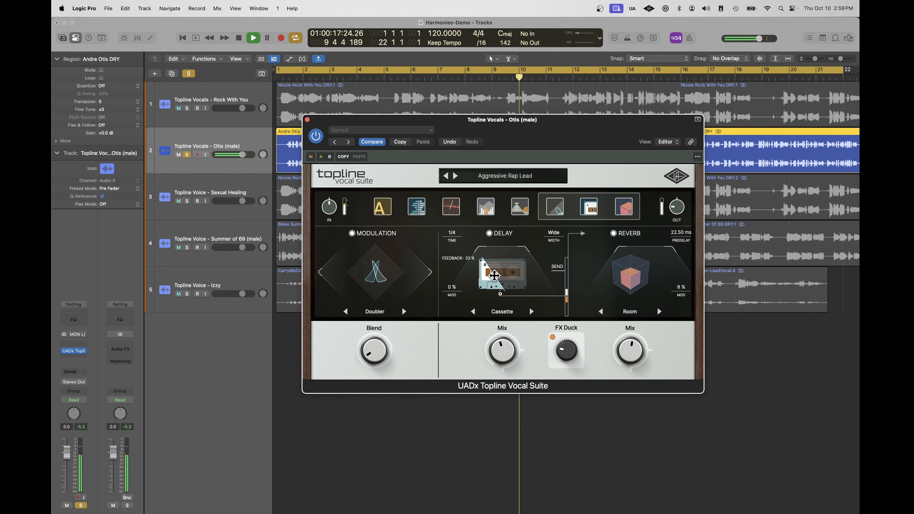
{"action": "mouse_move", "coordinate": [622, 275]}
{"action": "mouse_move", "coordinate": [634, 346]}
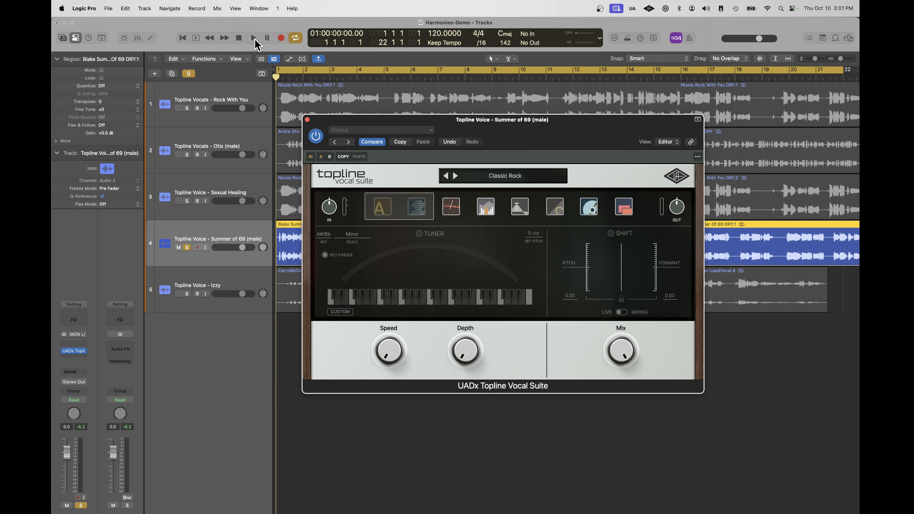
While the Summer of 69 vocal plays, turn on the Tuner with faster Speed and more Depth, and show the Analog, Dynamics and EQ modules.
{"action": "left_click", "coordinate": [254, 38]}
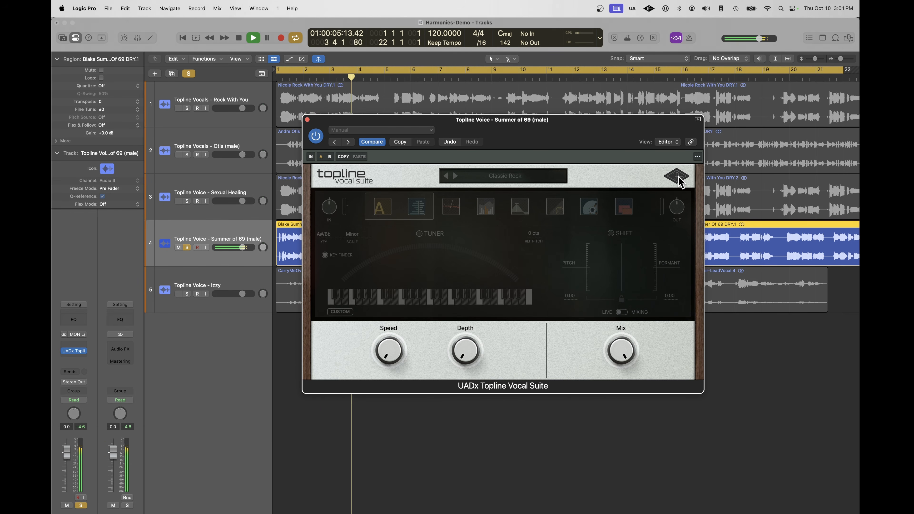
{"action": "mouse_move", "coordinate": [388, 363]}
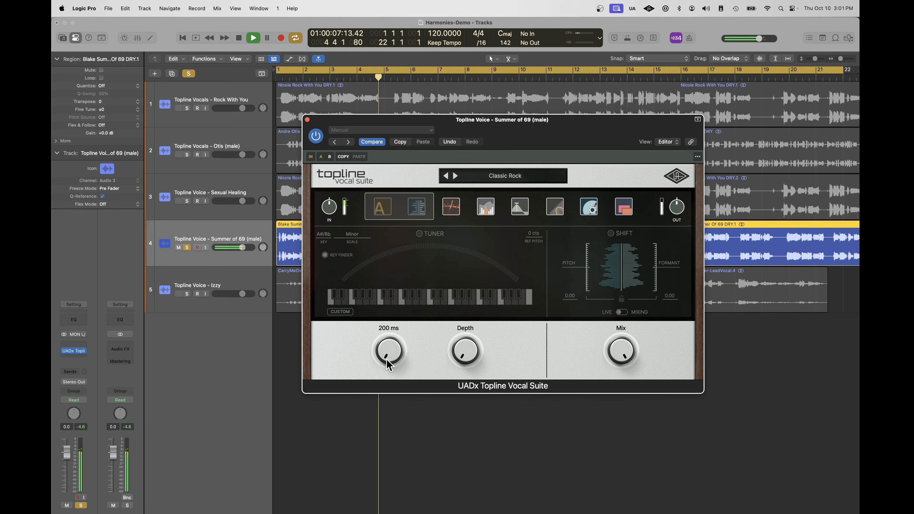
{"action": "left_click_drag", "start_coordinate": [387, 357], "coordinate": [387, 348]}
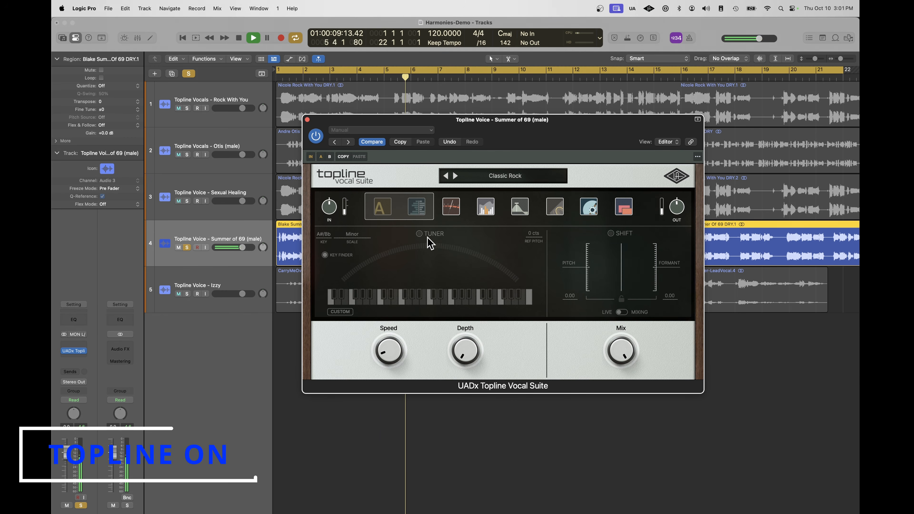
{"action": "left_click", "coordinate": [420, 233]}
{"action": "mouse_move", "coordinate": [464, 358]}
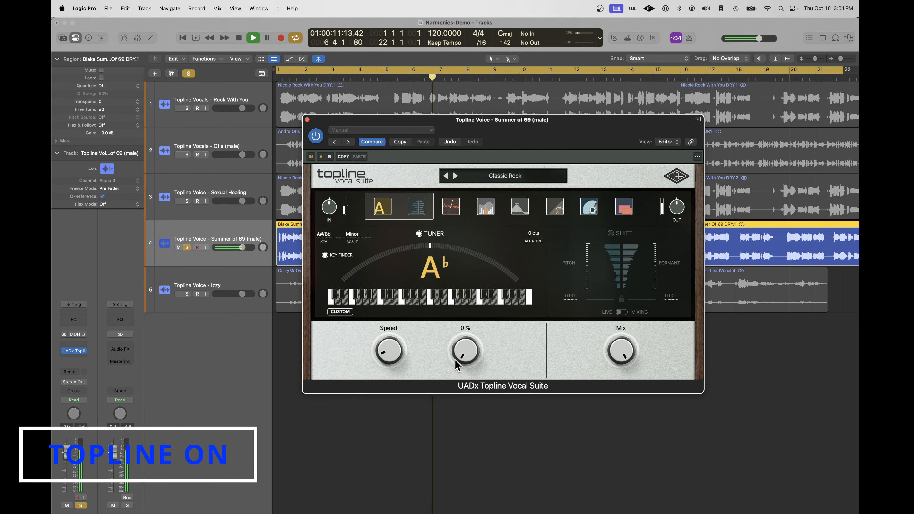
{"action": "left_click_drag", "start_coordinate": [462, 356], "coordinate": [469, 326]}
{"action": "mouse_move", "coordinate": [393, 351]}
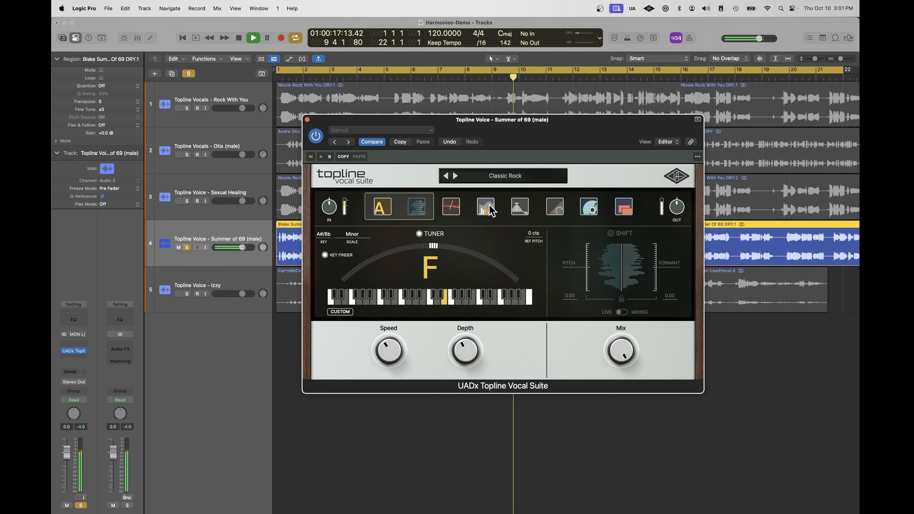
{"action": "left_click", "coordinate": [506, 205]}
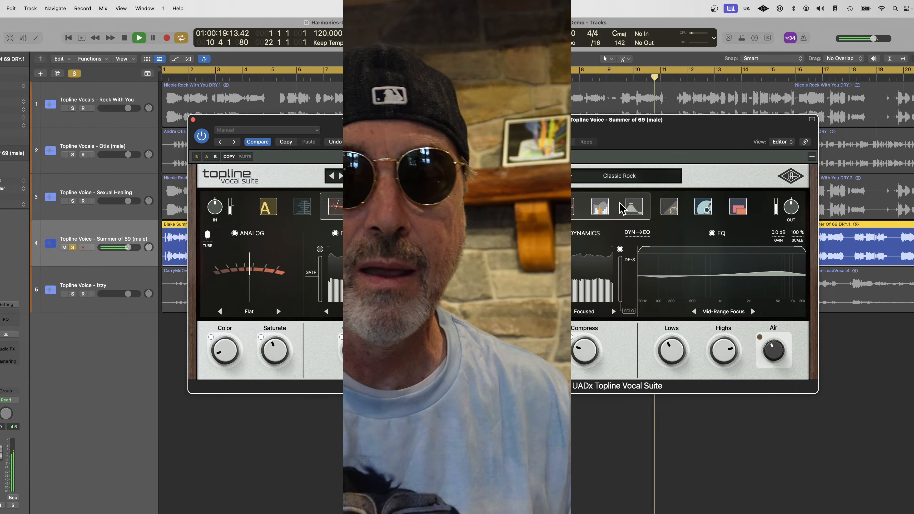